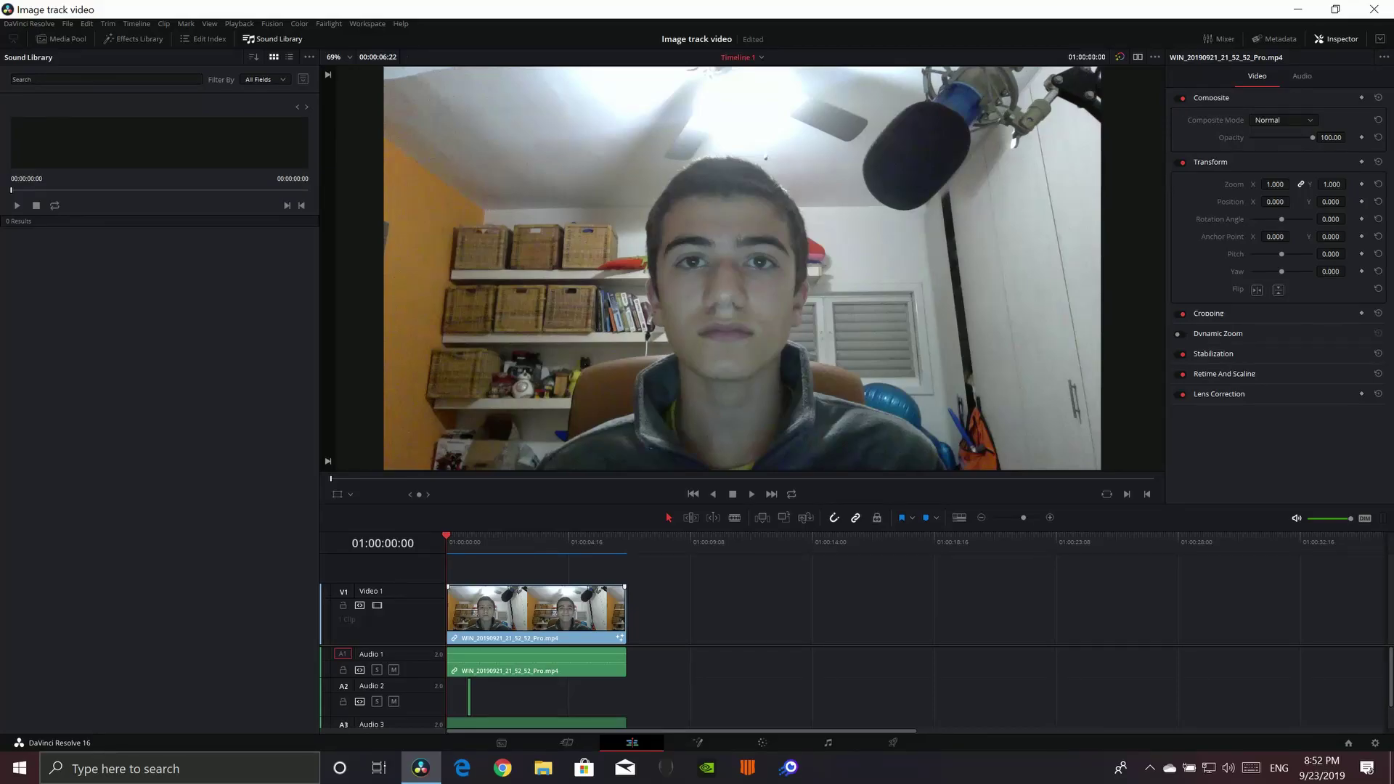
- Play through the timeline clip to review the light bulb effect above the head, and return to the first frame
key("space")
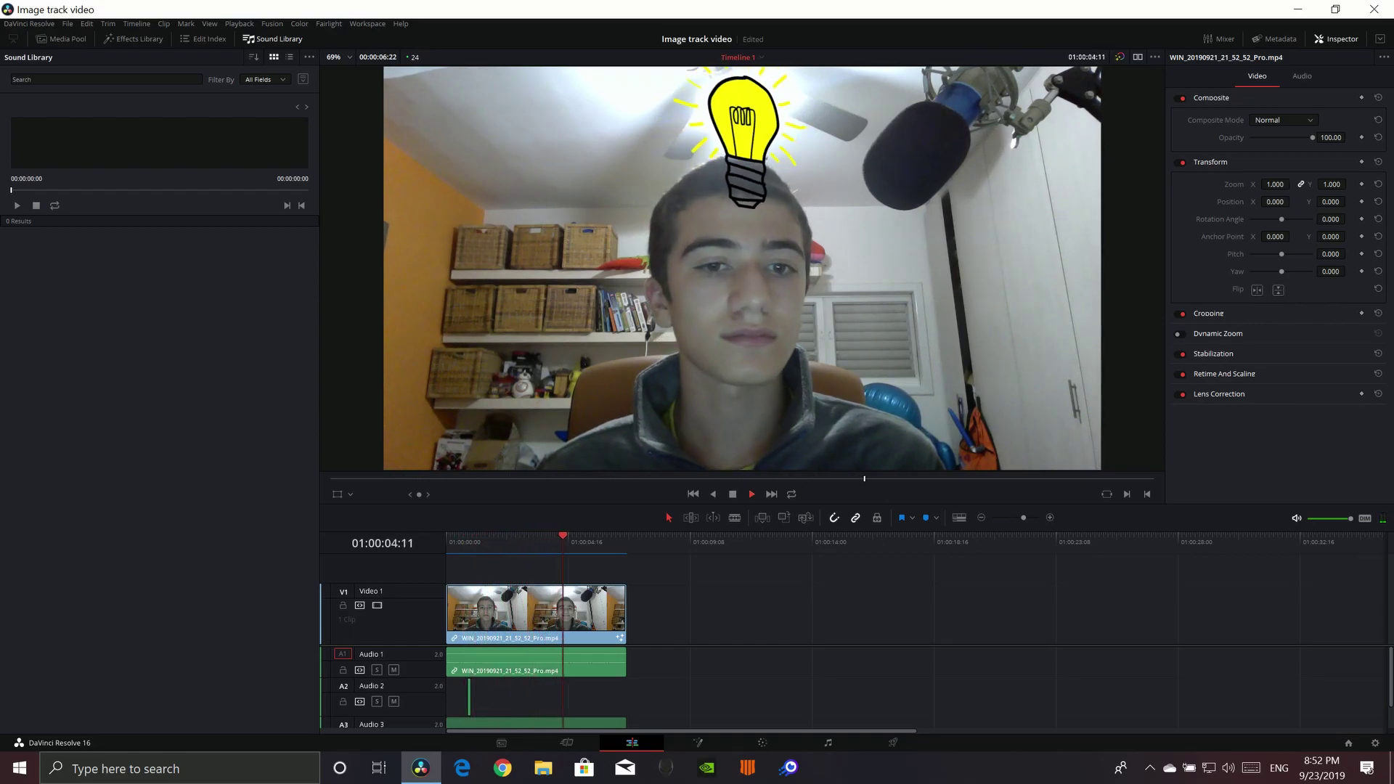
key("space")
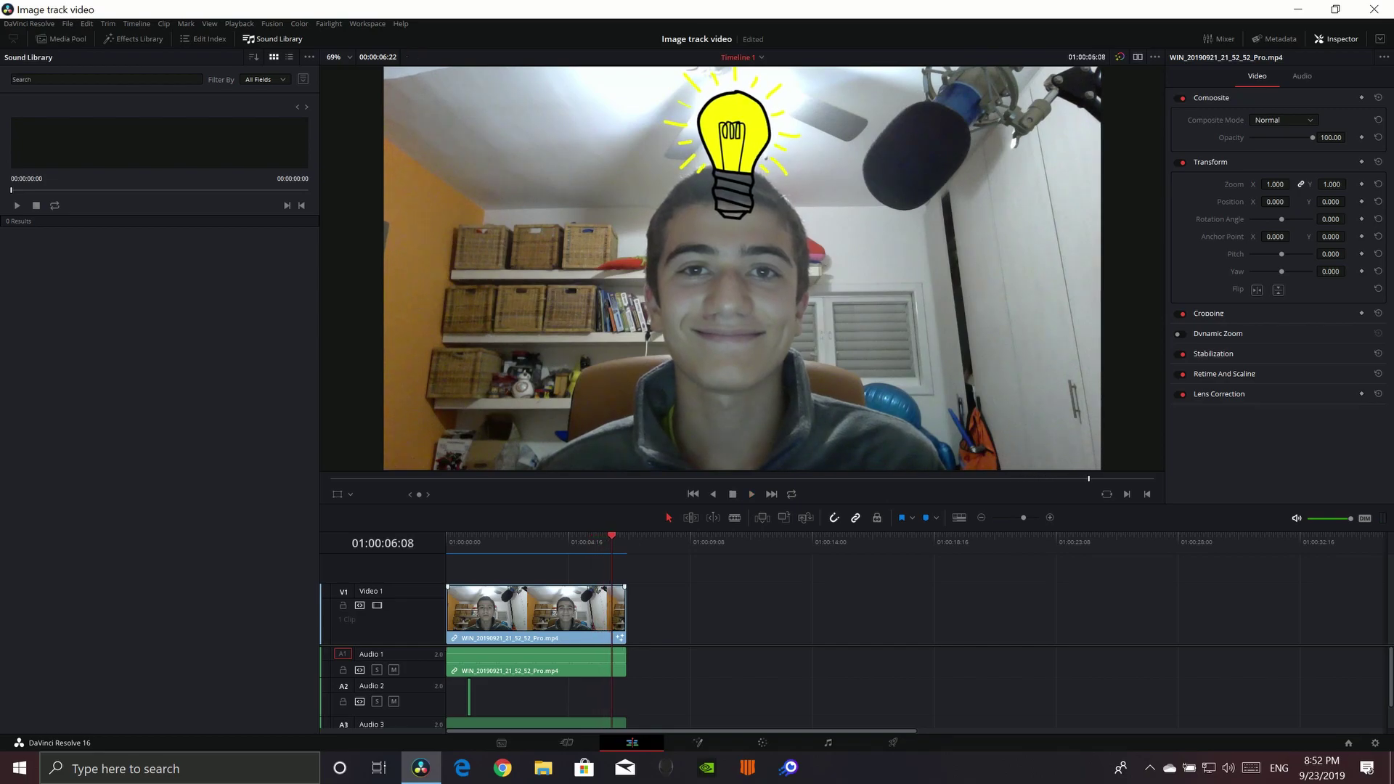
key("Home")
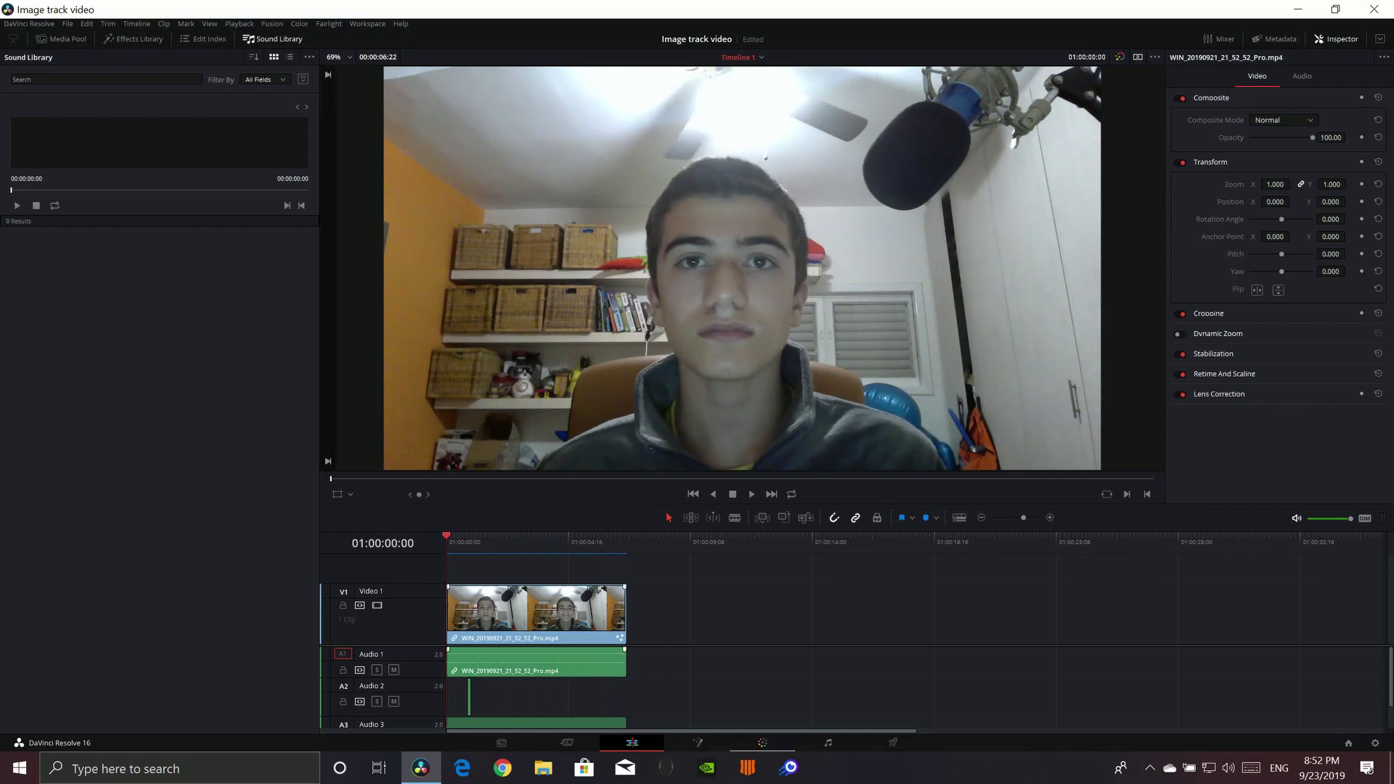
- Open the clip's composition in the Fusion page, move MediaIn1 closer to Merge1, and check the media pool before hiding it
left_click(697, 742)
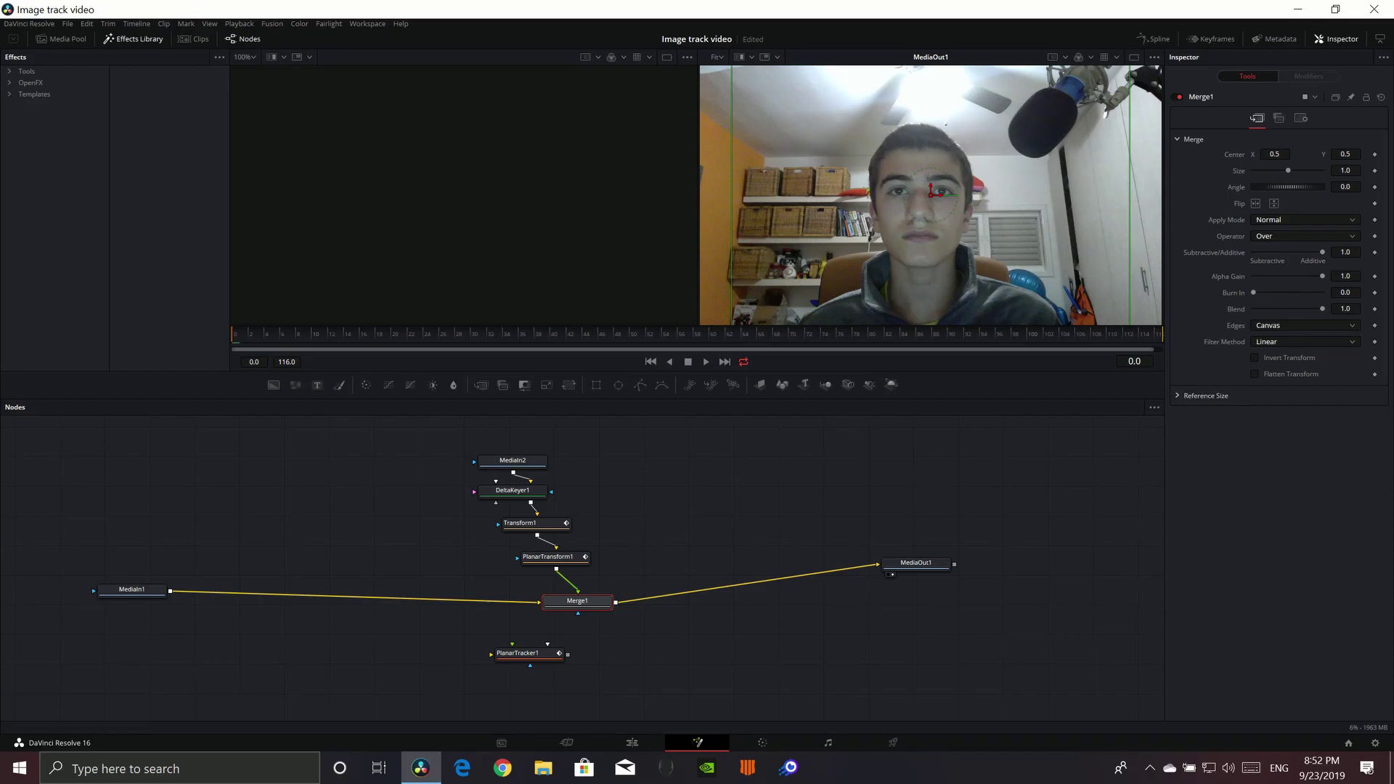
left_click_drag(131, 589, 247, 598)
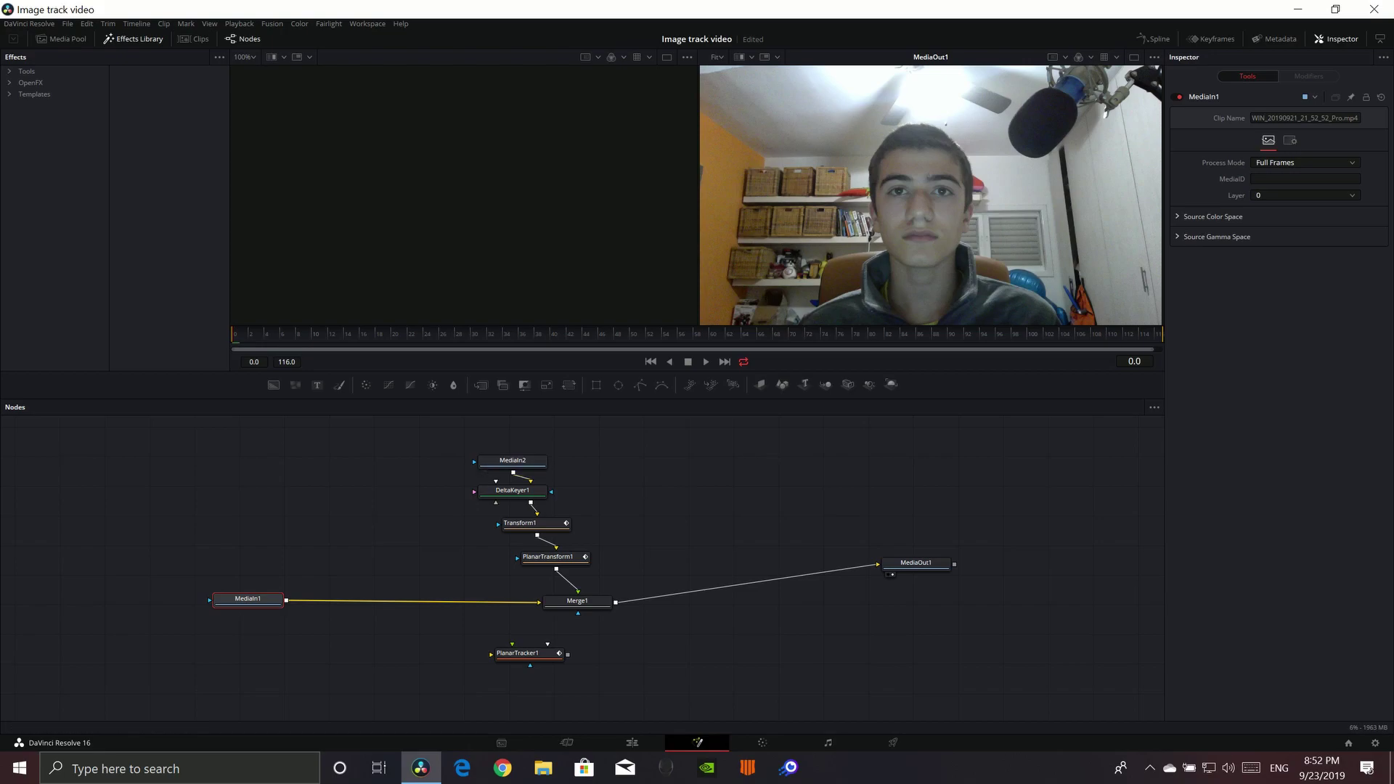
left_click(61, 39)
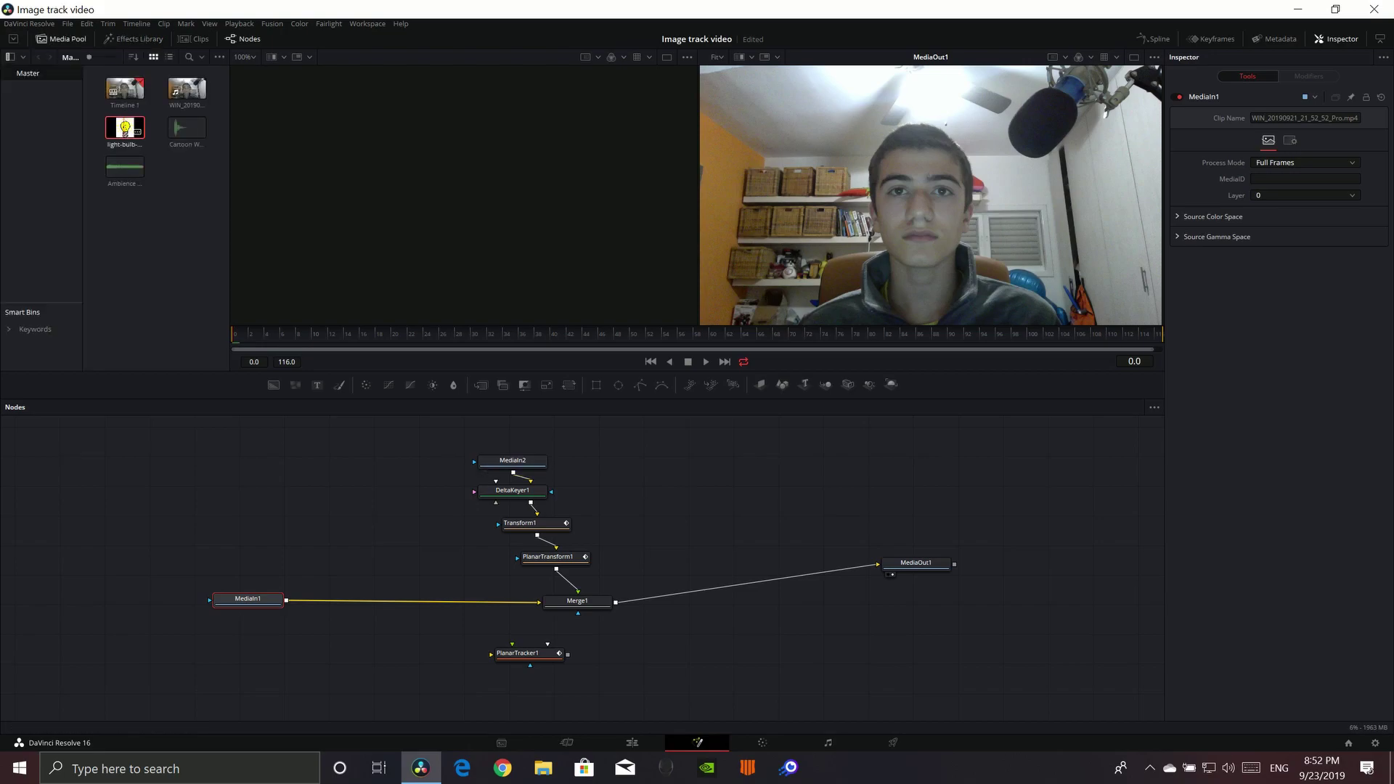
left_click(61, 38)
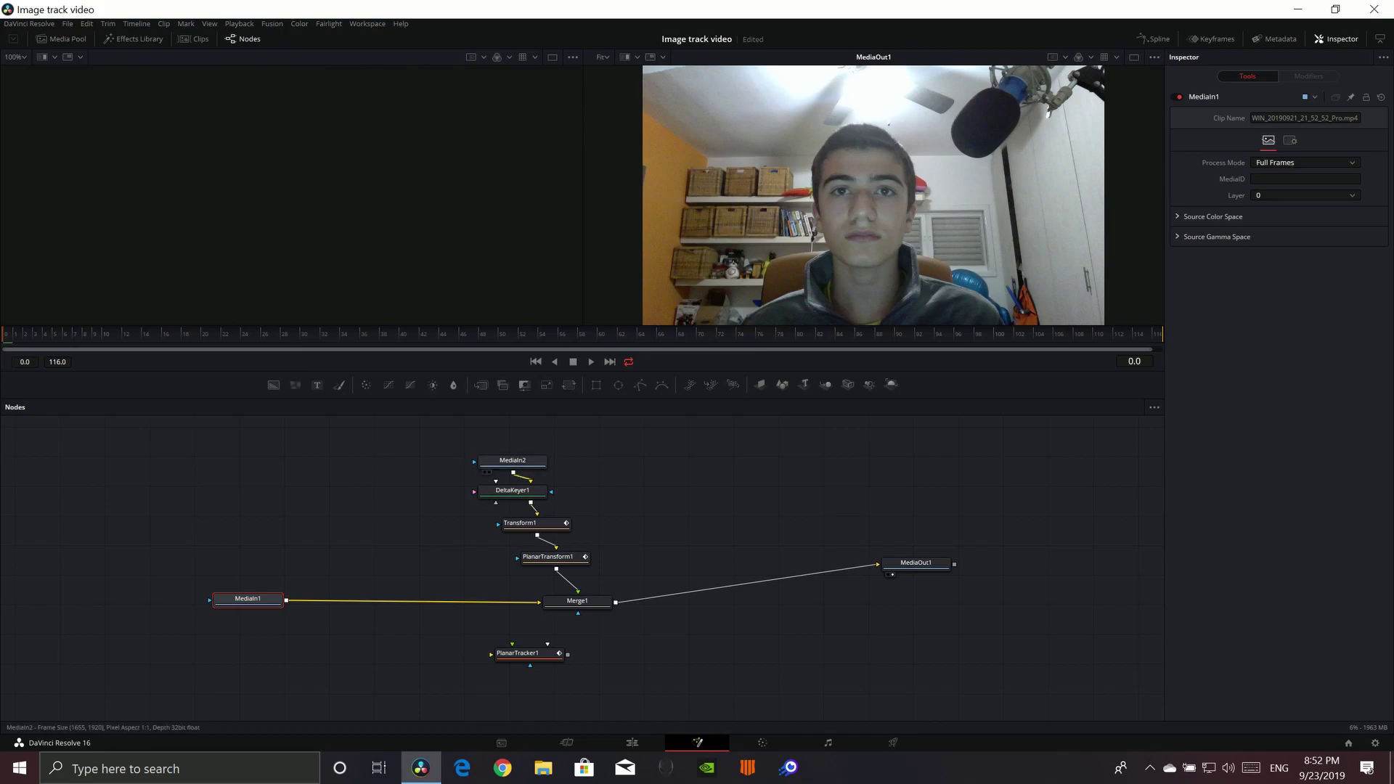
- Delete the light bulb branch, PlanarTracker1 and Merge1 so that only MediaIn1 feeding MediaOut1 remains
left_click_drag(453, 447, 599, 566)
key("Delete")
left_click(529, 654)
key("Delete")
left_click_drag(578, 600, 695, 583)
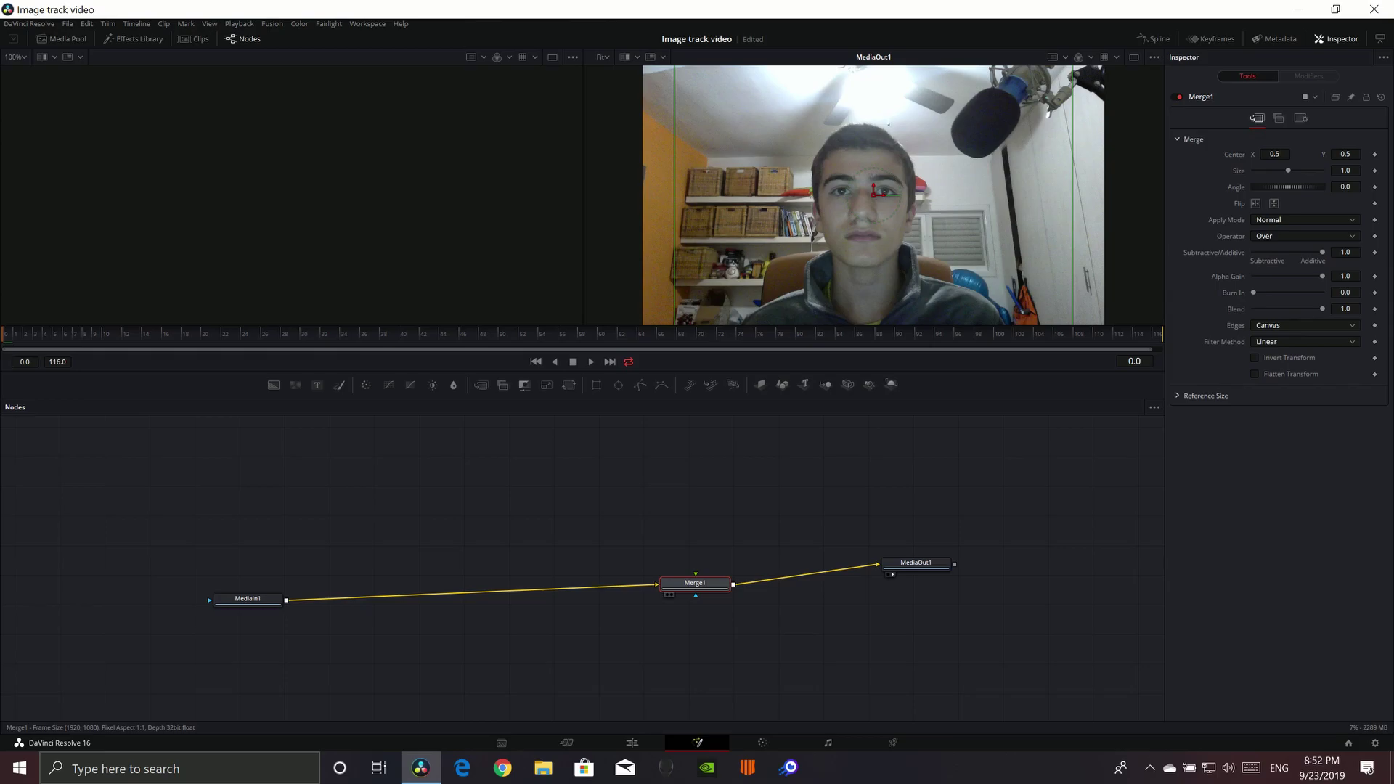
key("Delete")
left_click_drag(247, 599, 240, 566)
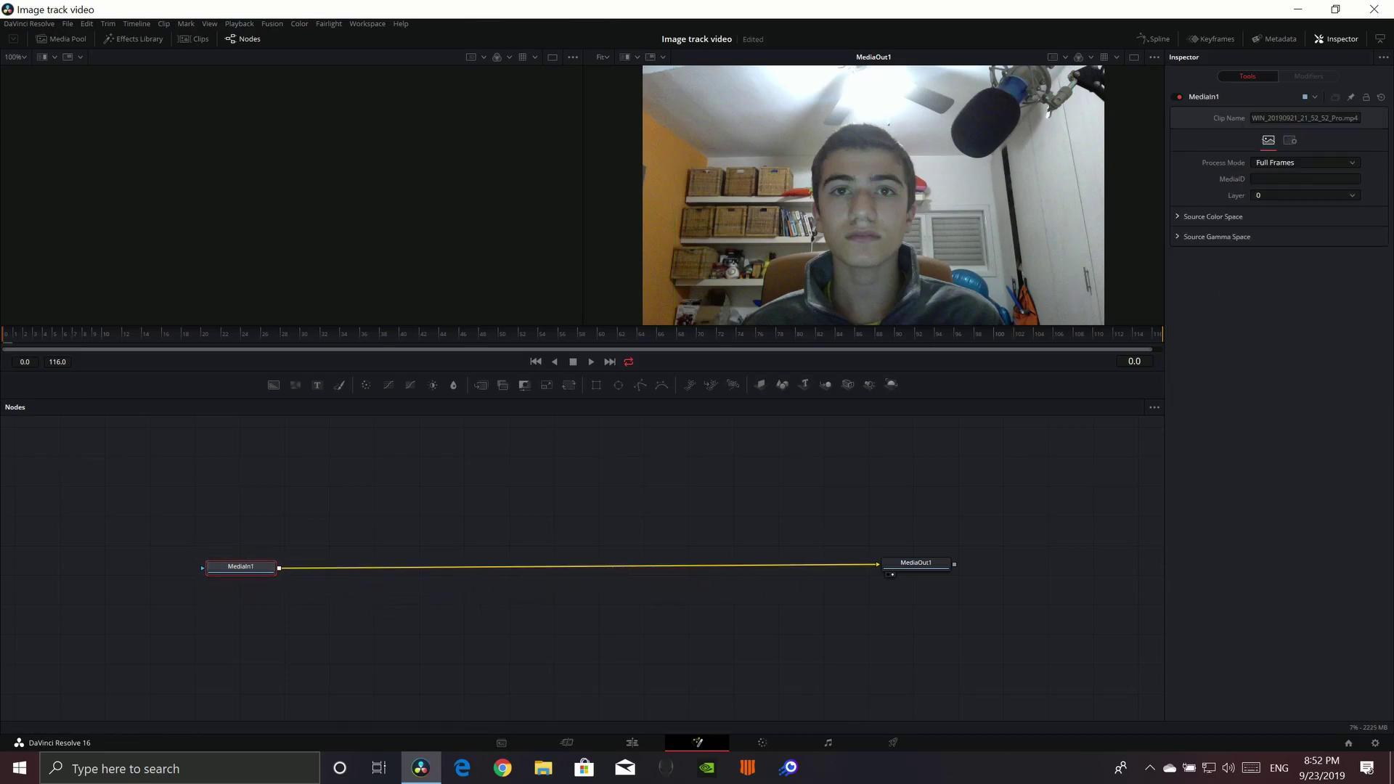
- Add a Merge node between MediaIn1 and MediaOut1 and space the nodes apart
left_click(480, 385)
left_click_drag(363, 579, 644, 596)
mouse_move(240, 566)
left_mouse_down()
mouse_move(218, 583)
mouse_move(229, 578)
left_mouse_up()
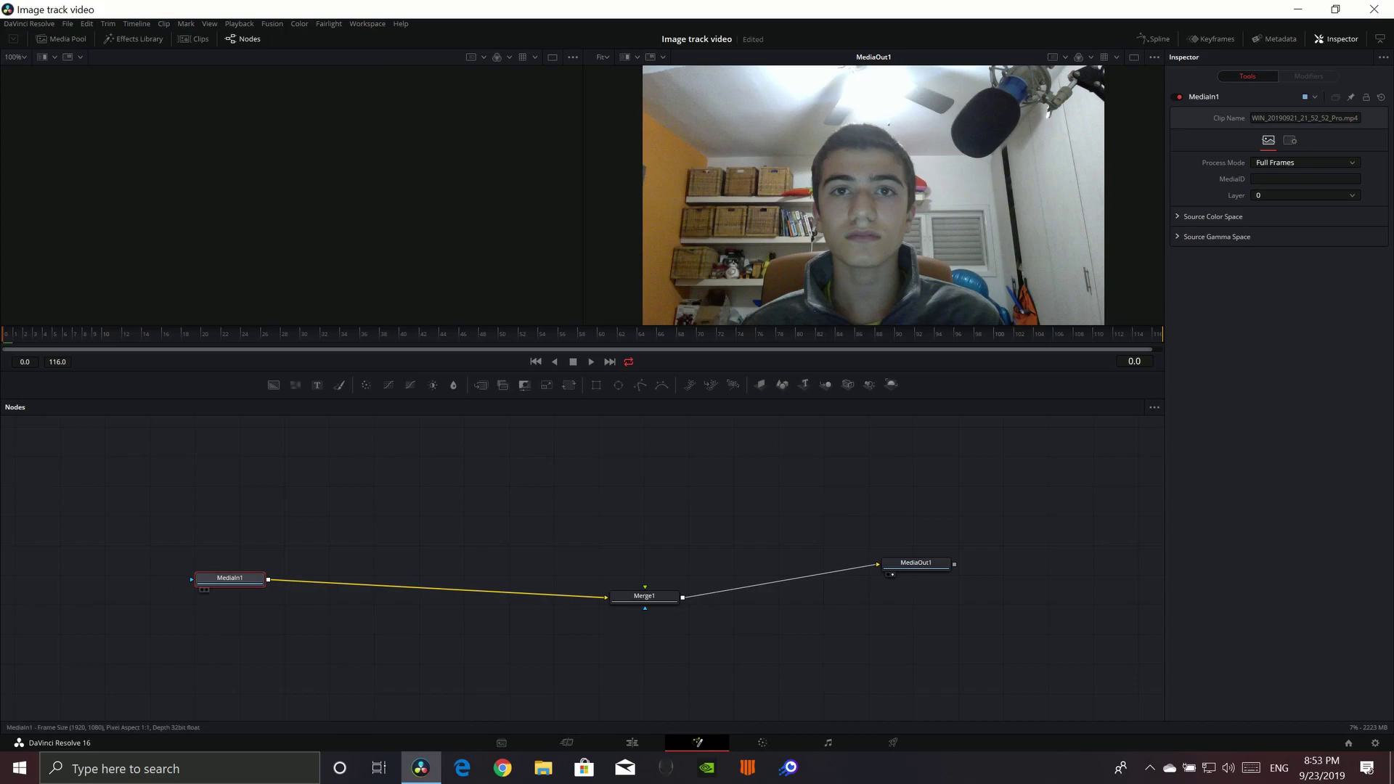
- Add a Planar Tracker node between MediaIn1 and Merge1, and place it midway between them
key("shift+space")
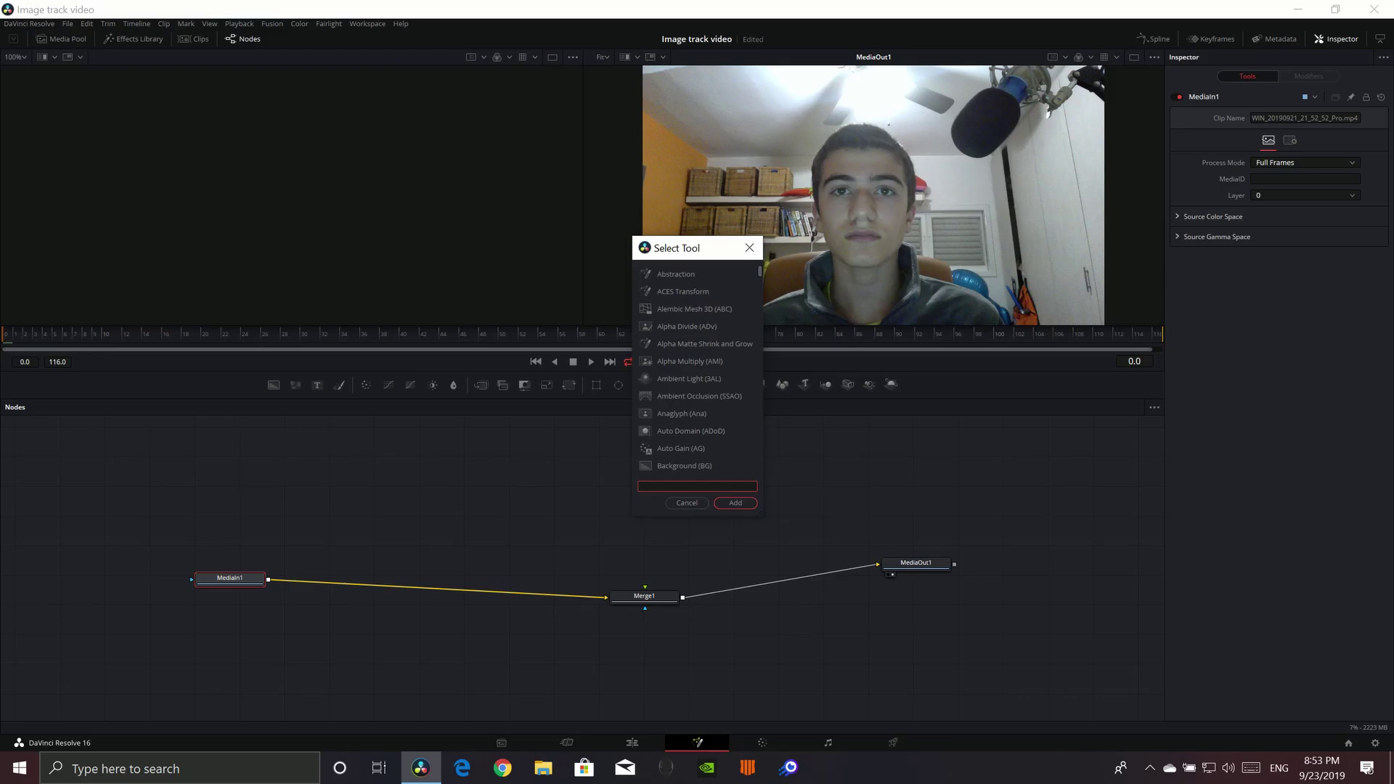
type("pl")
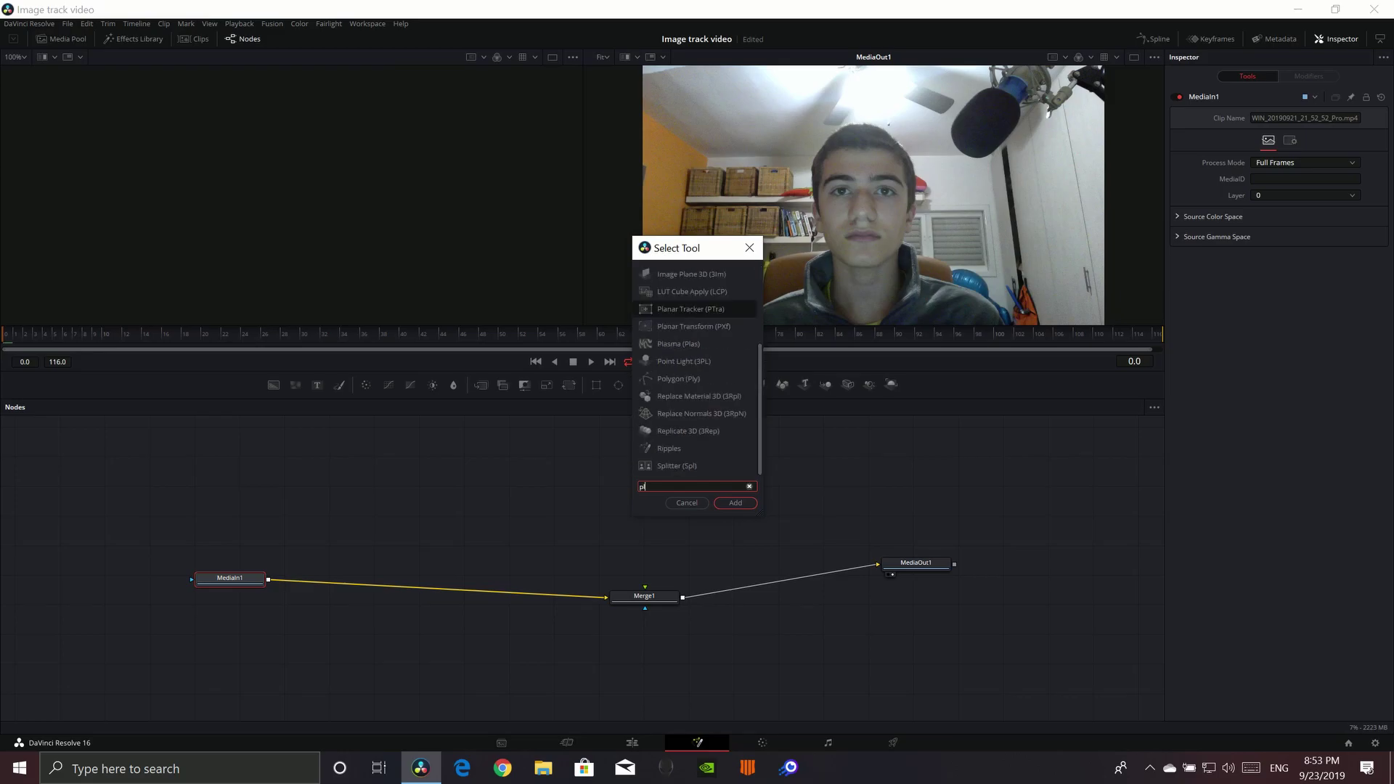
left_click(715, 309)
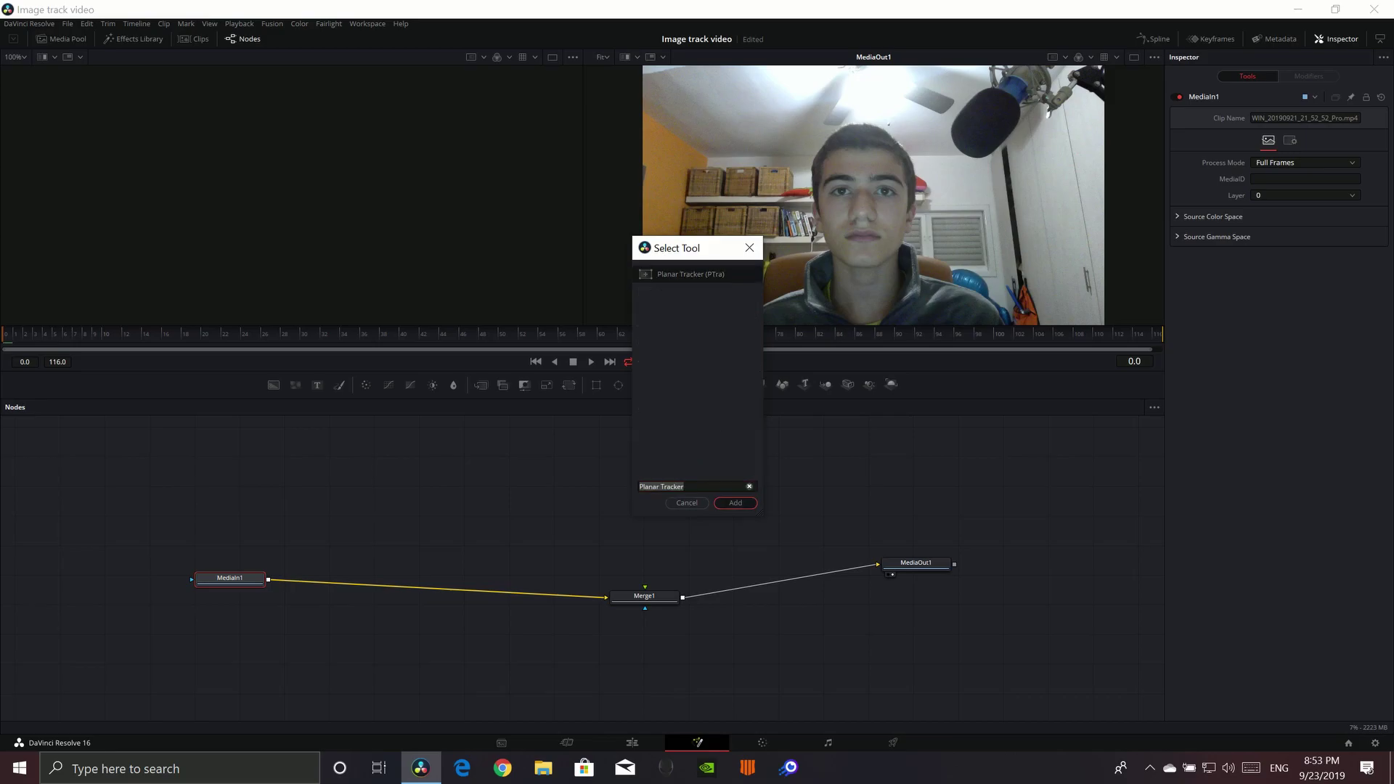
key("Return")
left_click_drag(312, 577, 443, 592)
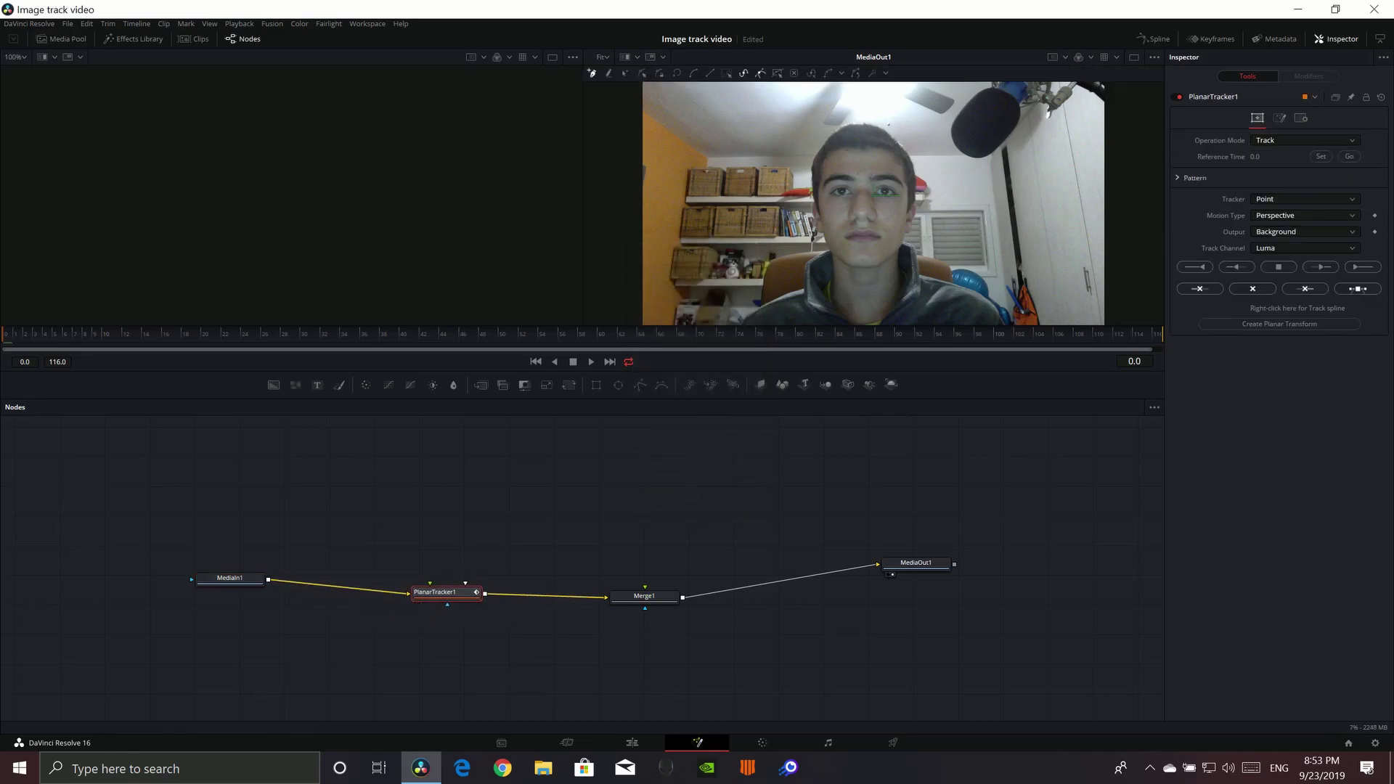
- Switch to a single enlarged viewer and rearrange the node chain to fit the smaller node area
left_click(1134, 57)
left_click_drag(580, 398, 581, 504)
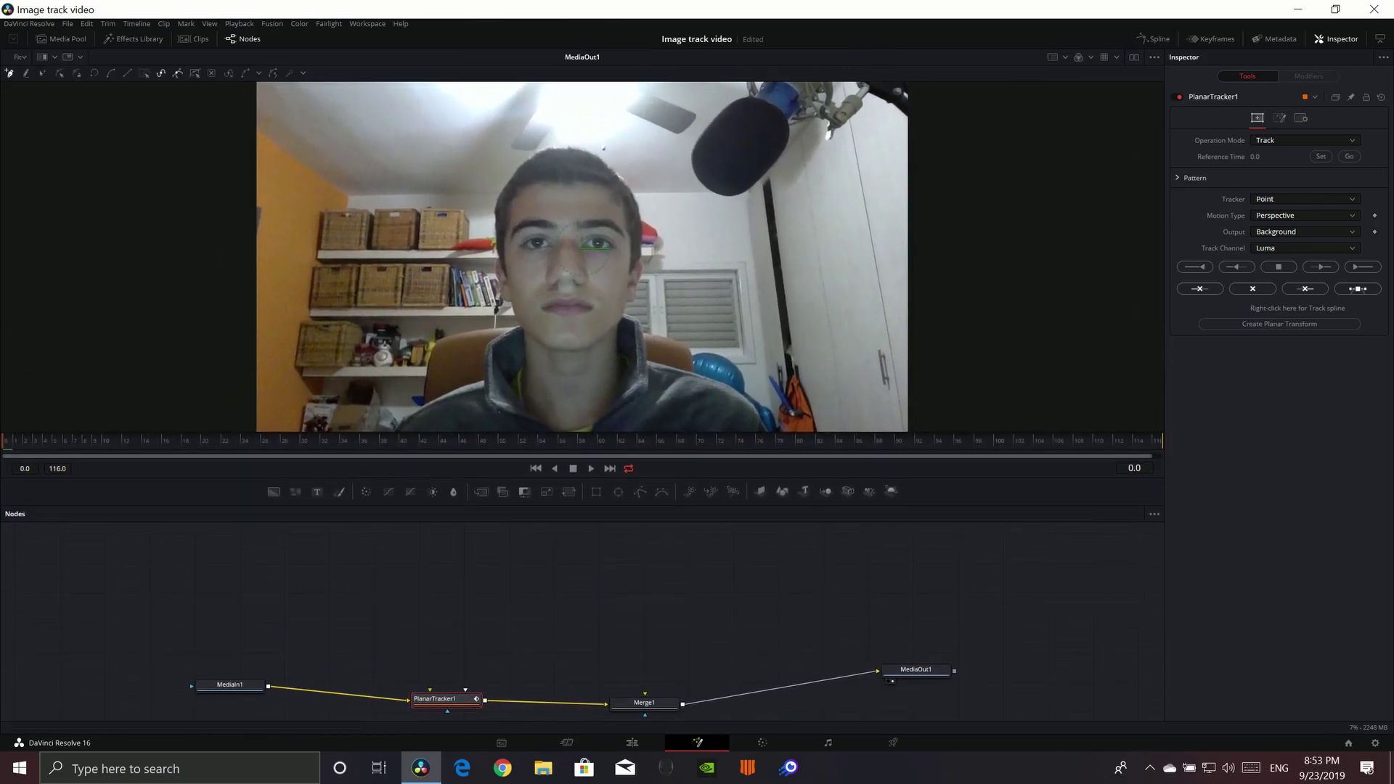
left_click_drag(148, 677, 918, 570)
left_click_drag(337, 699, 663, 676)
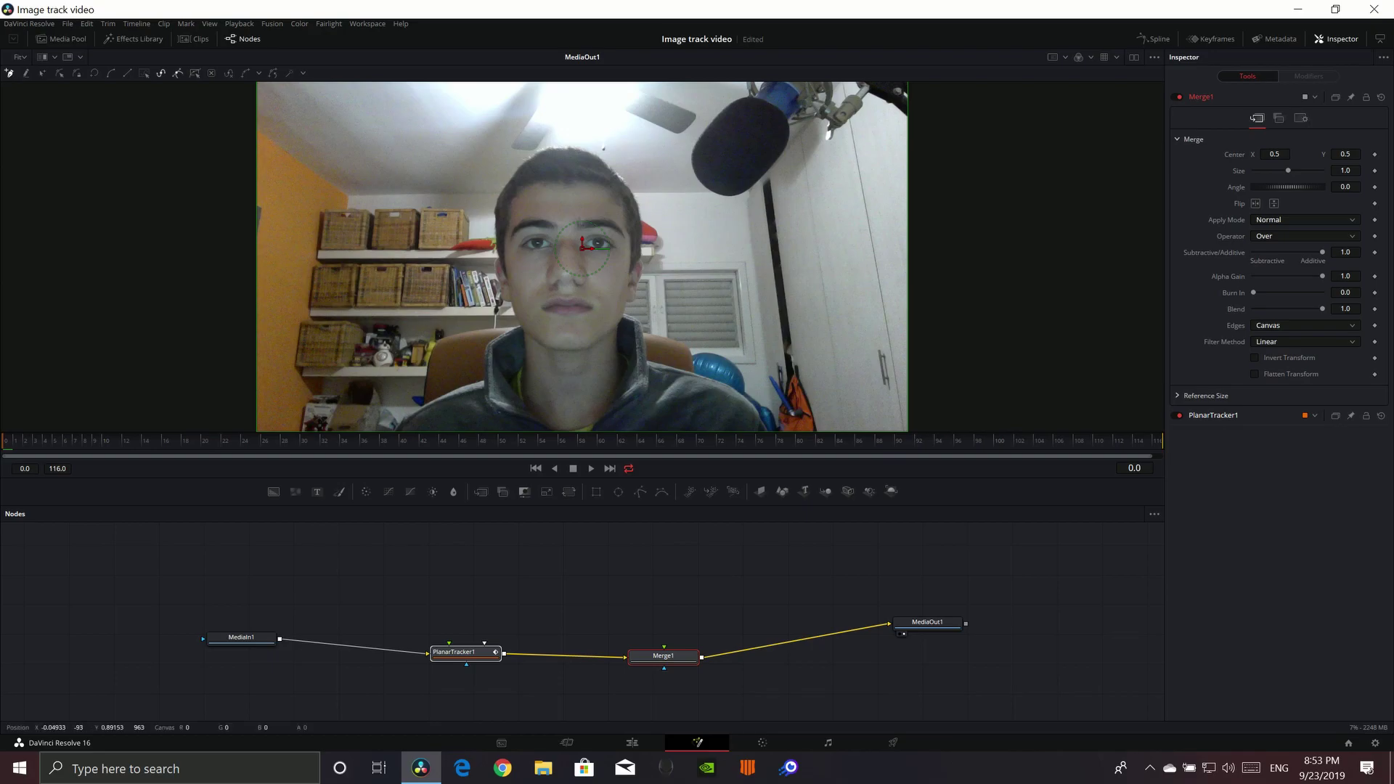
- Draw a closed tracking outline around the face, from the chin up past the forehead and back
left_click(551, 336)
left_click(519, 302)
left_click(514, 258)
left_click(510, 232)
left_click(518, 210)
left_click(557, 196)
left_click(581, 193)
left_click(606, 196)
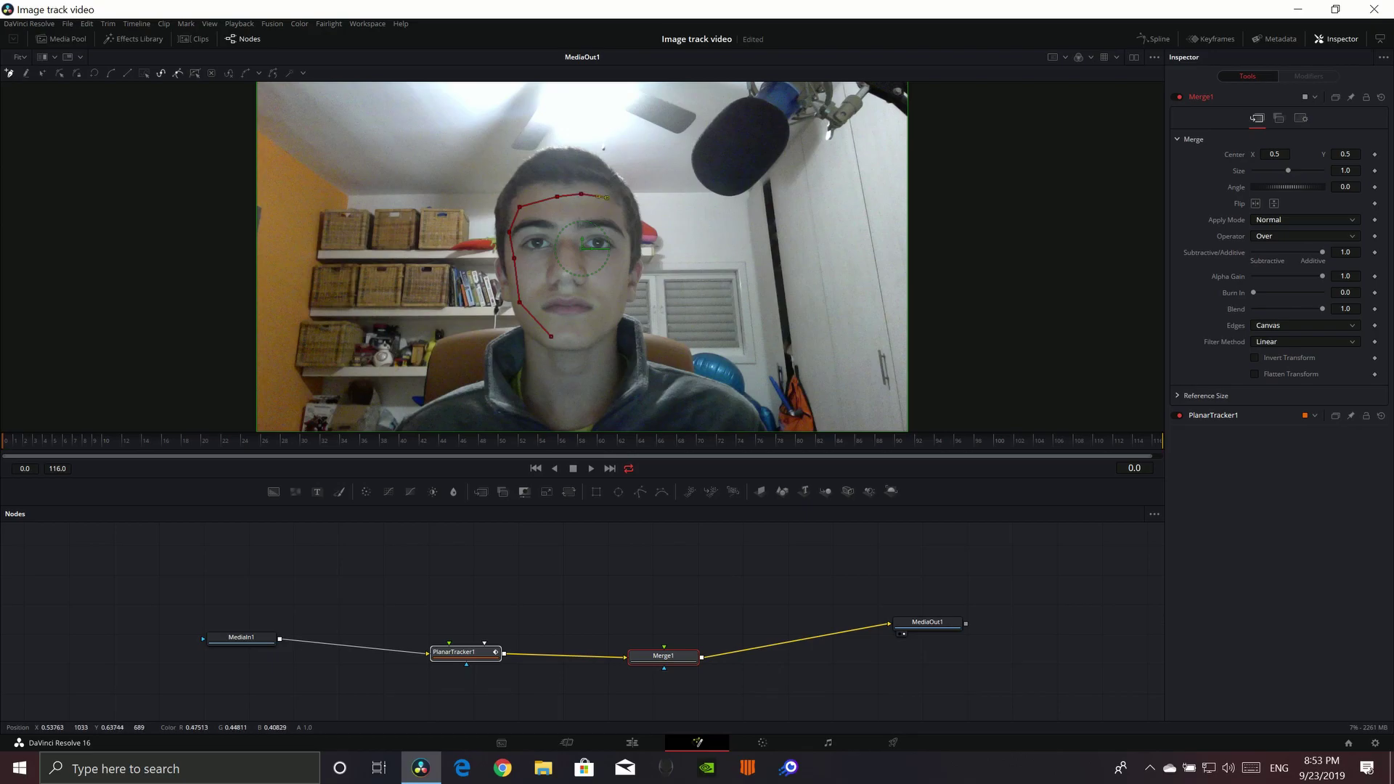
left_click(627, 240)
left_click(624, 284)
left_click(616, 320)
left_click(551, 336)
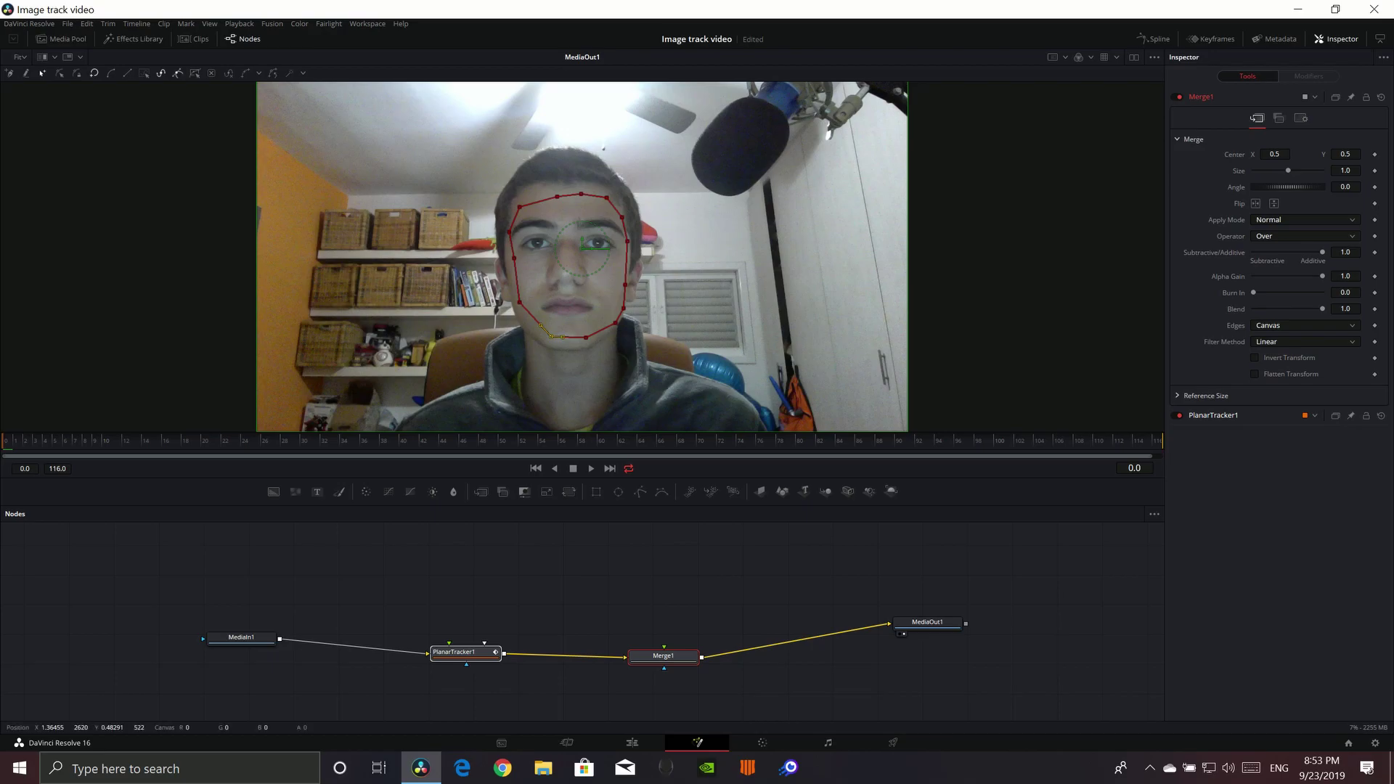
- Set PlanarTracker1's tracker to Hybrid Point/Area and track the face forward to the end of the clip
left_click(464, 652)
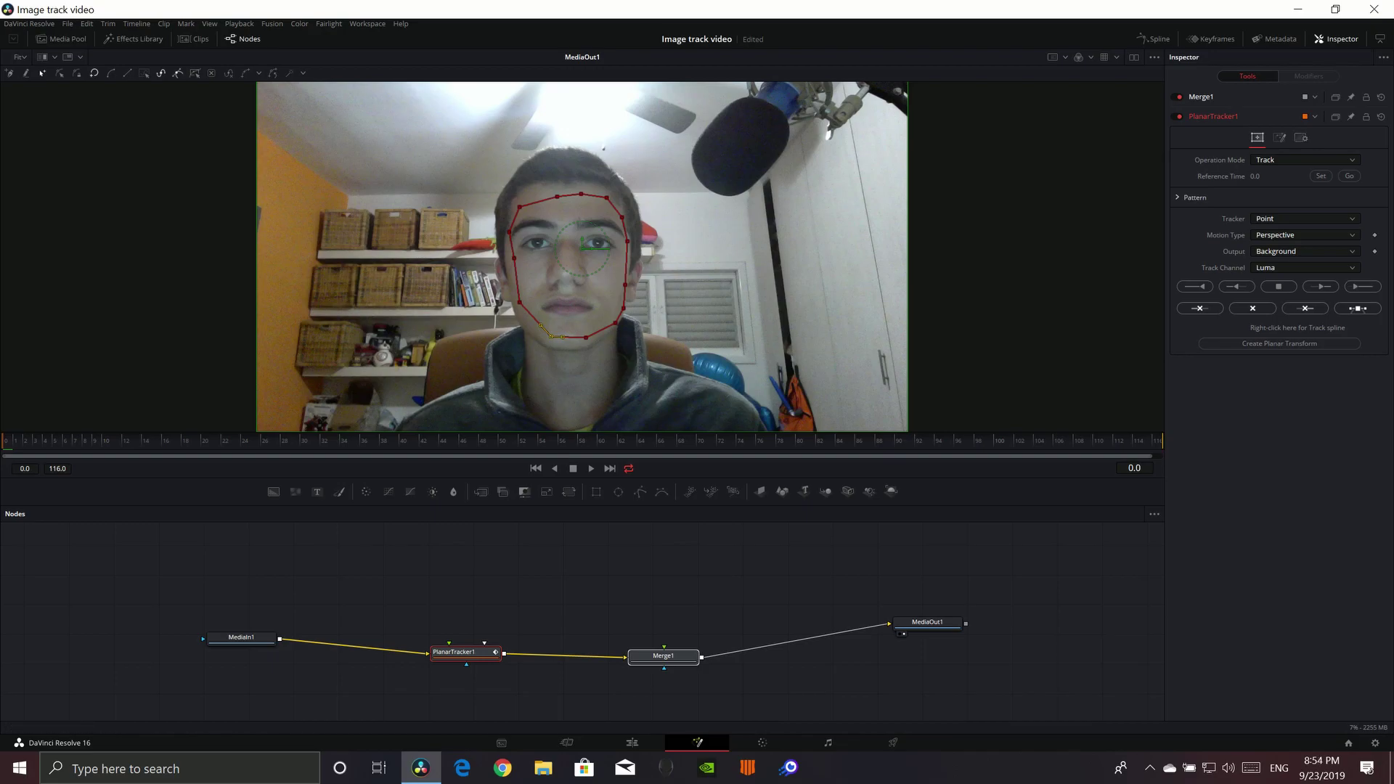
left_click(1304, 218)
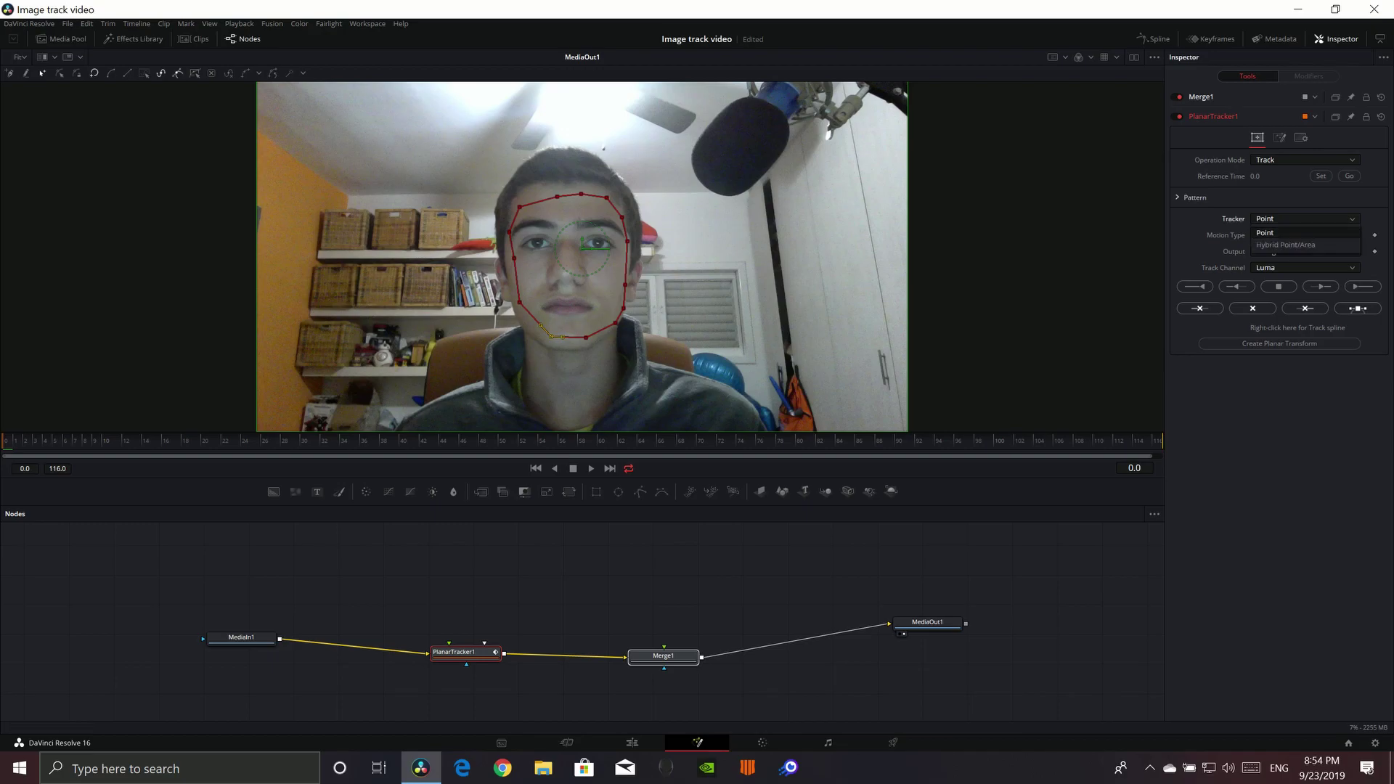
left_click(1300, 245)
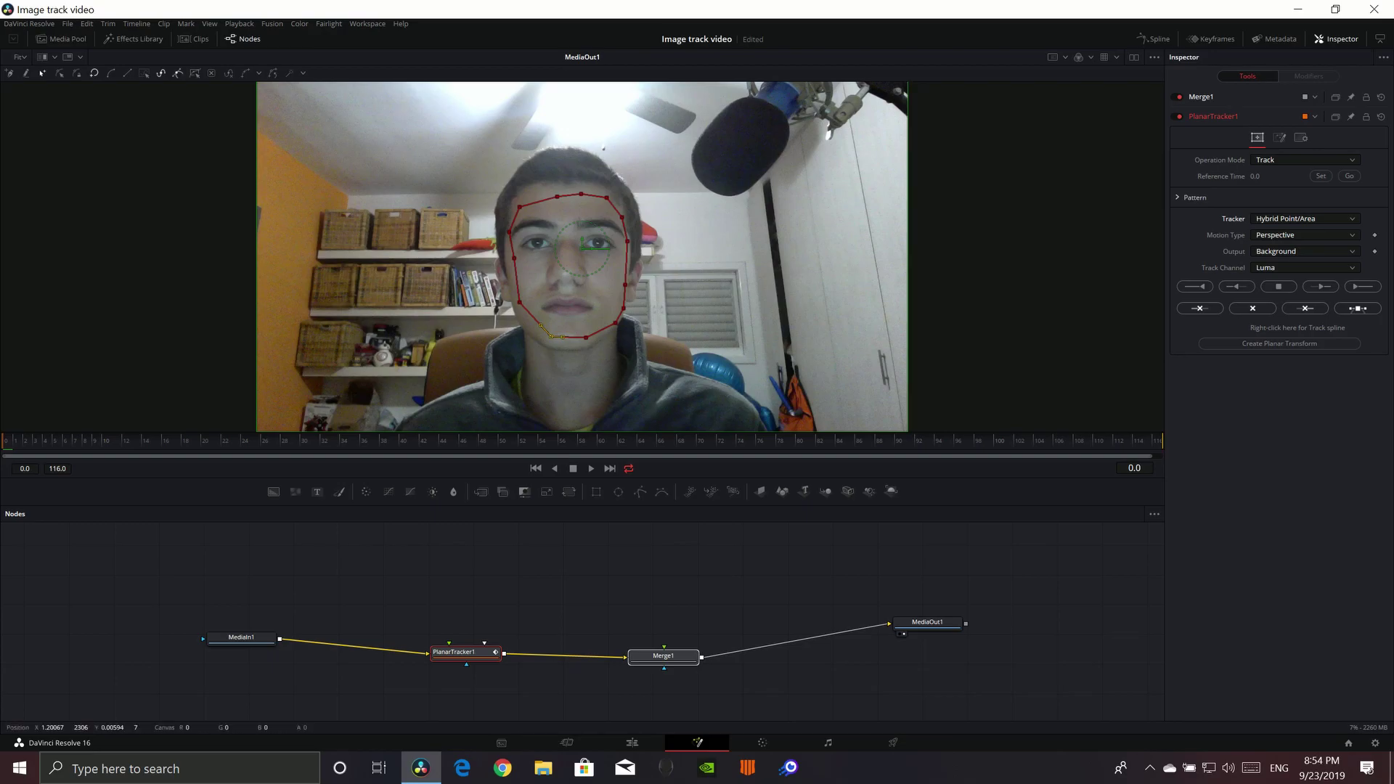
left_click(1362, 286)
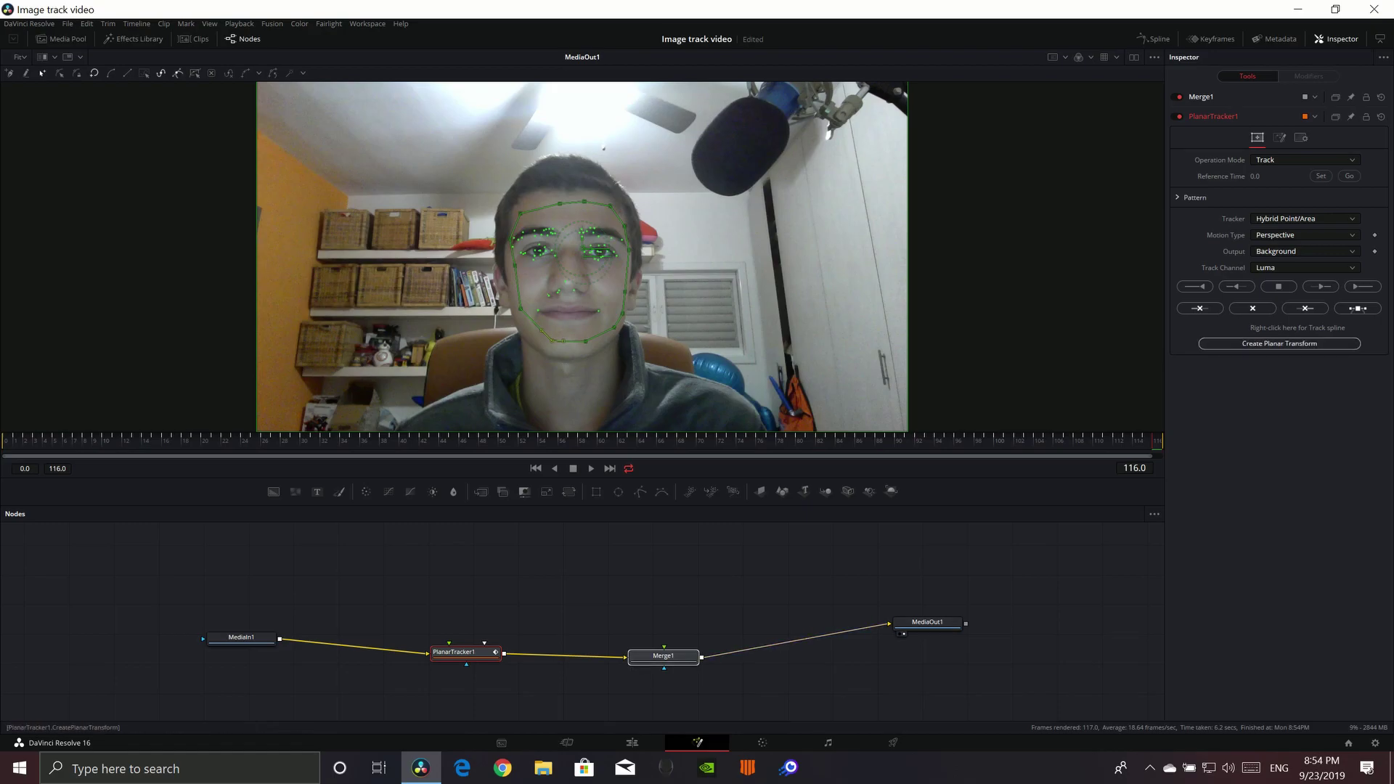
- Create a Planar Transform from the face track and place its node above the chain
left_click(1279, 343)
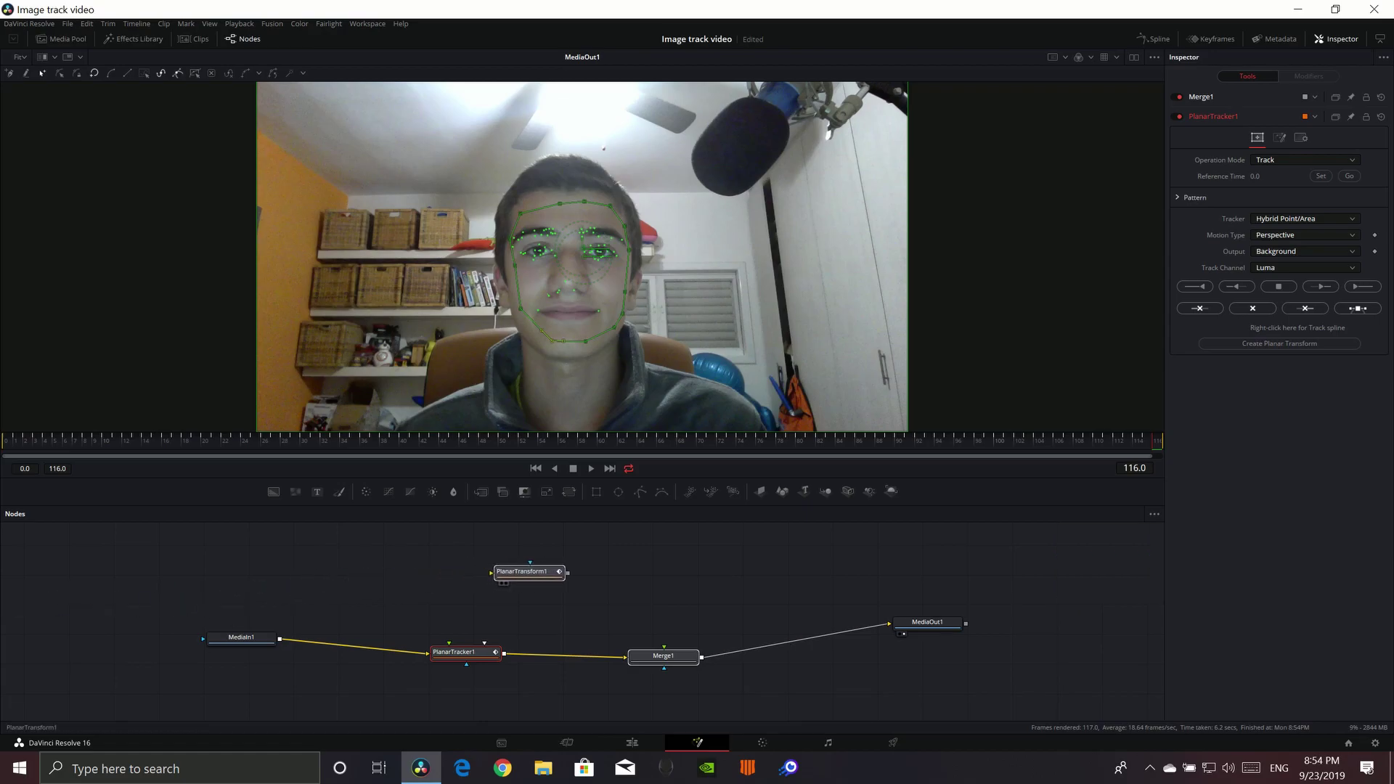
left_click(571, 587)
left_click_drag(571, 587, 590, 595)
scroll(590, 594, "down", 3)
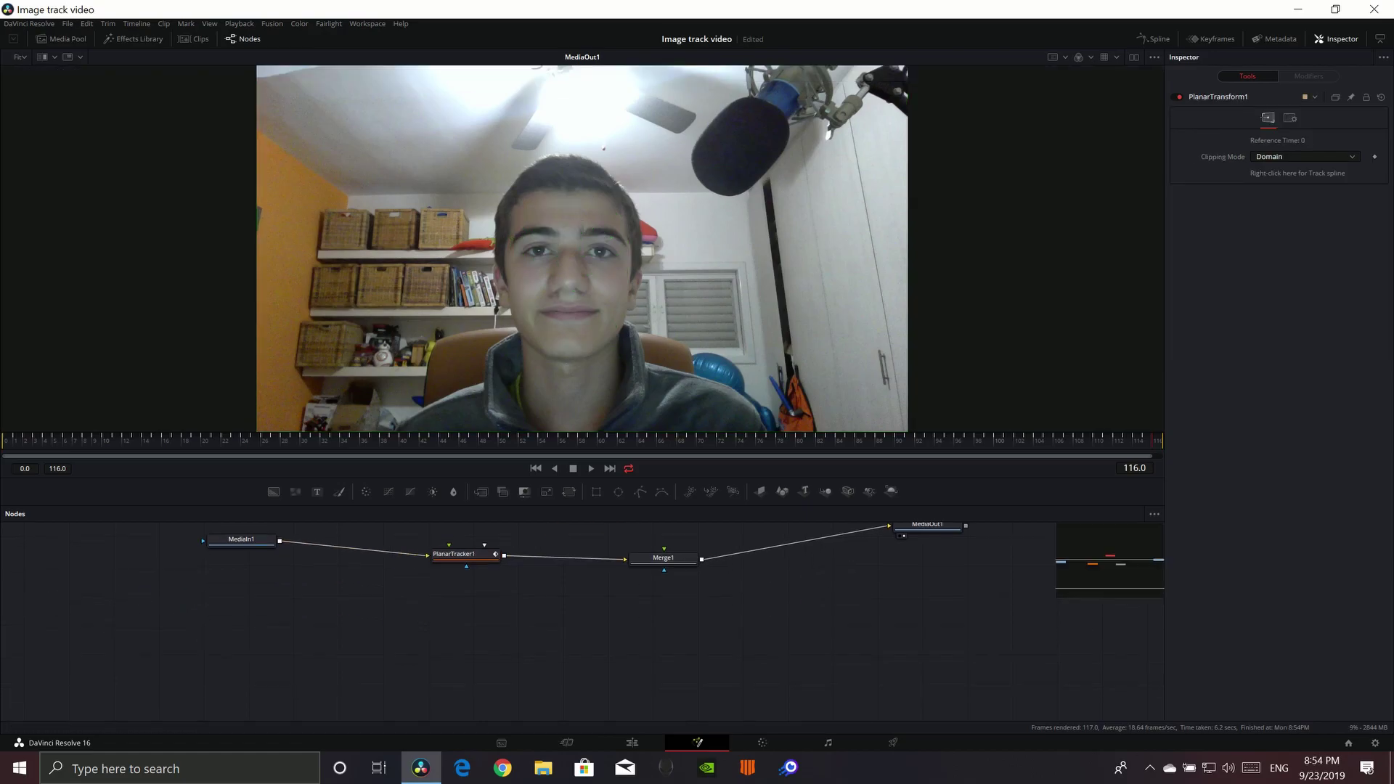
scroll(590, 595, "up", 4)
scroll(614, 595, "down", 7)
scroll(614, 595, "up", 7)
scroll(614, 595, "down", 9)
scroll(614, 595, "up", 10)
scroll(615, 597, "down", 5)
scroll(615, 597, "up", 5)
scroll(616, 597, "down", 5)
scroll(615, 596, "down", 1)
scroll(592, 650, "up", 3)
scroll(523, 639, "up", 2)
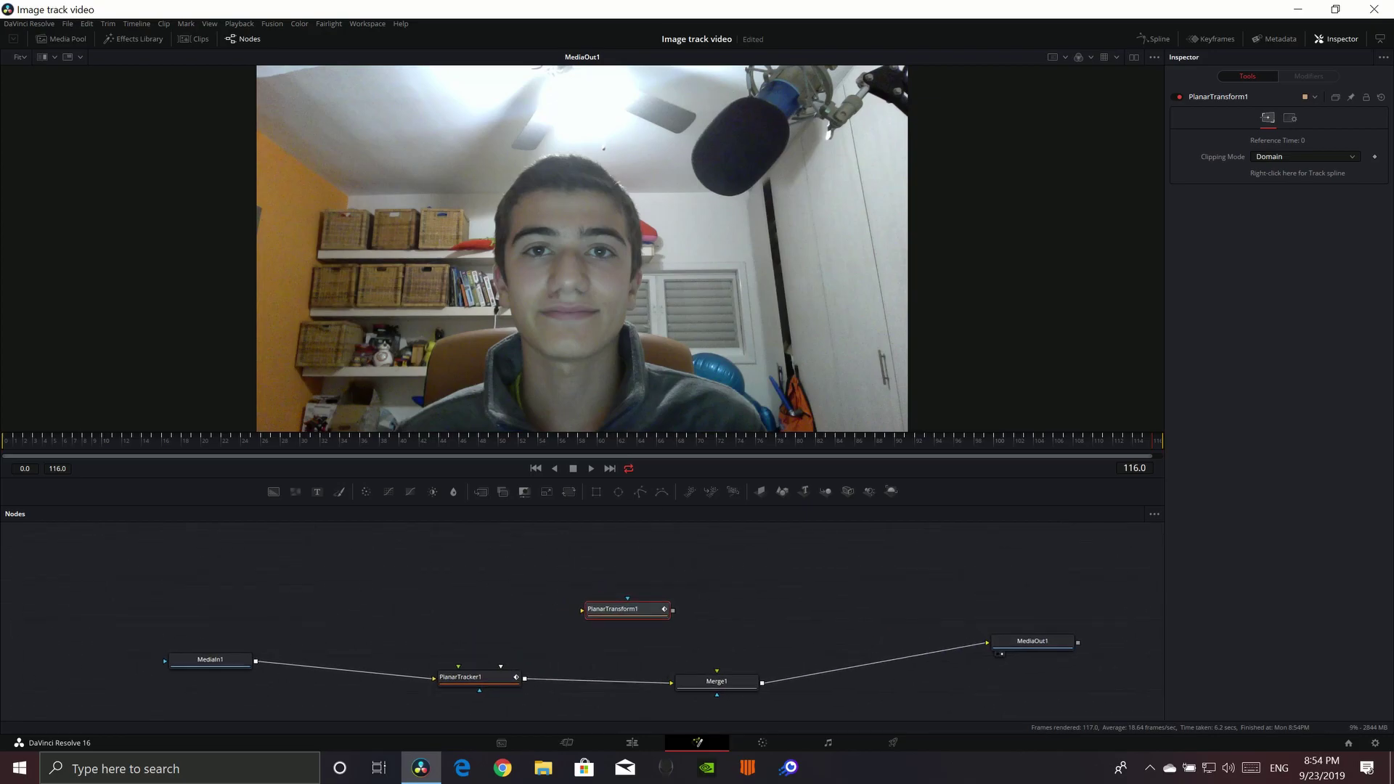
- Detach PlanarTracker1 from the chain, set it aside, and leave MediaIn1 connected directly to Merge1
left_click_drag(479, 668, 504, 675)
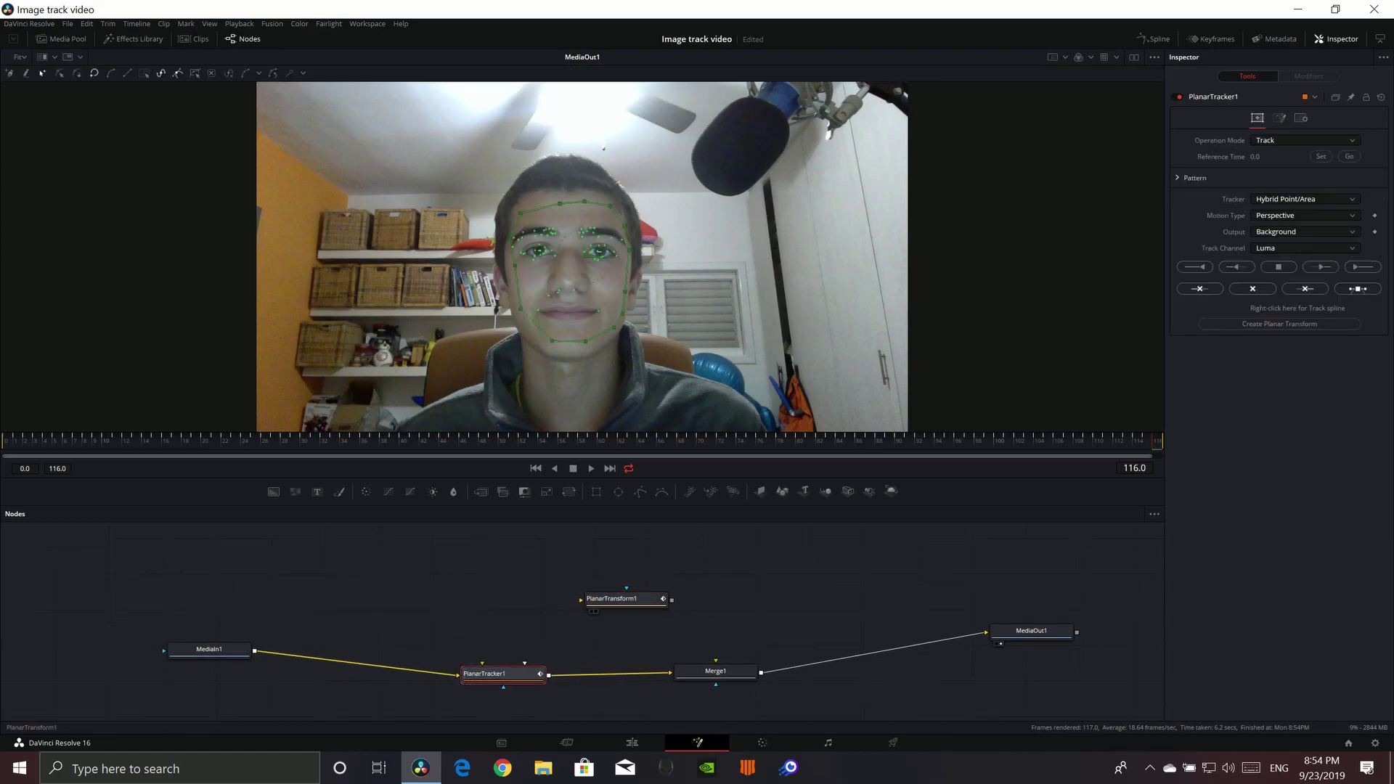
left_click_drag(617, 598, 419, 672)
left_click_drag(534, 673, 677, 673)
left_click_drag(581, 661, 314, 700)
left_click_drag(420, 672, 669, 673)
left_click(681, 649)
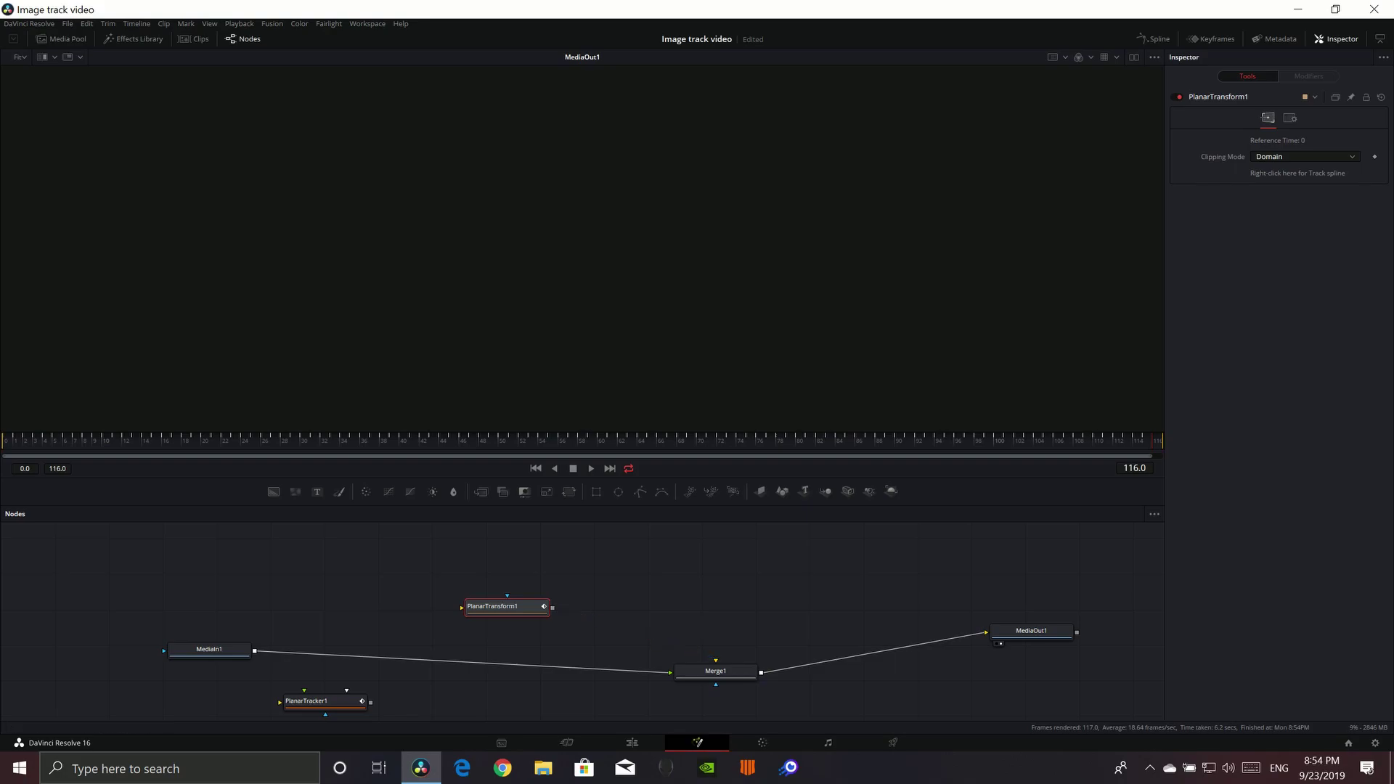
- Arrange the nodes with PlanarTransform1 above Merge1 and MediaIn1 closer to it, and select MediaOut1
left_click_drag(507, 606, 677, 618)
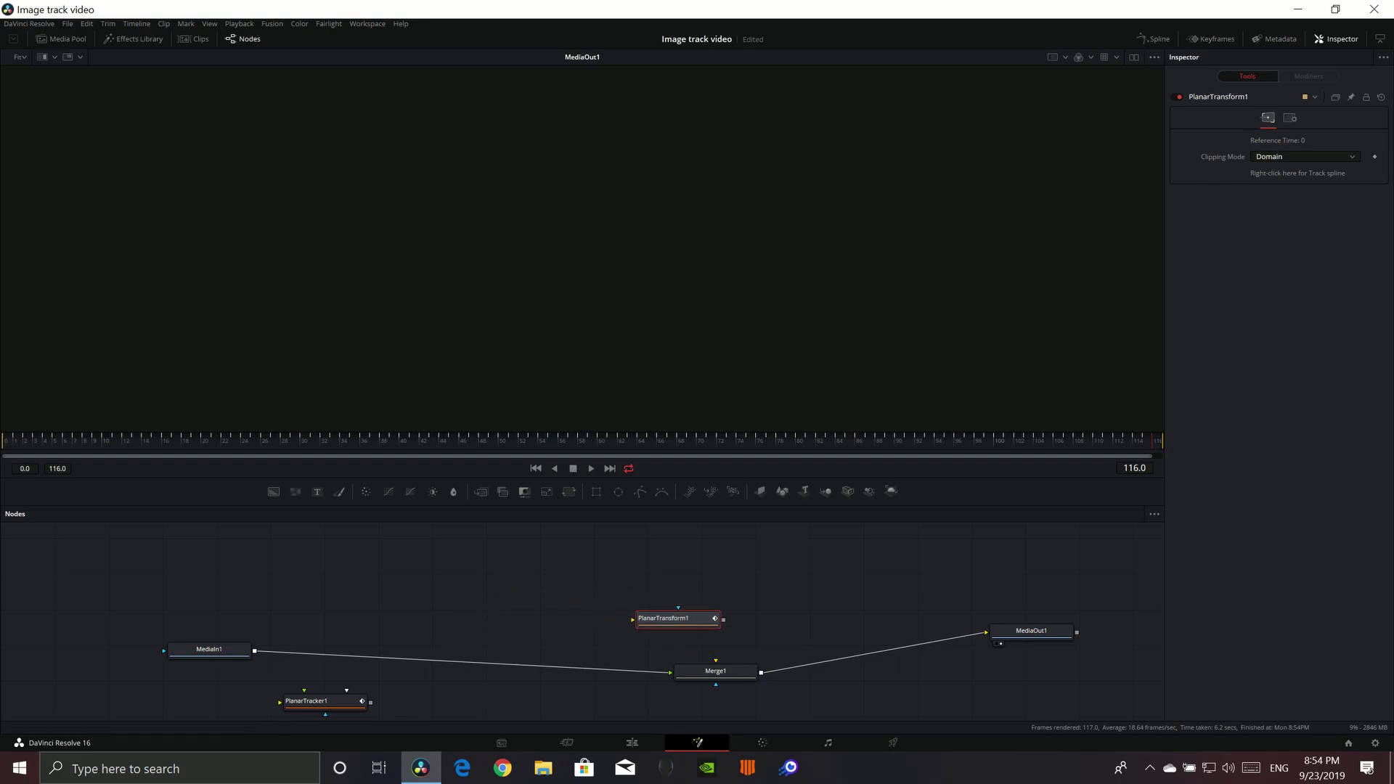
left_click(715, 671)
left_click_drag(1030, 630, 1034, 655)
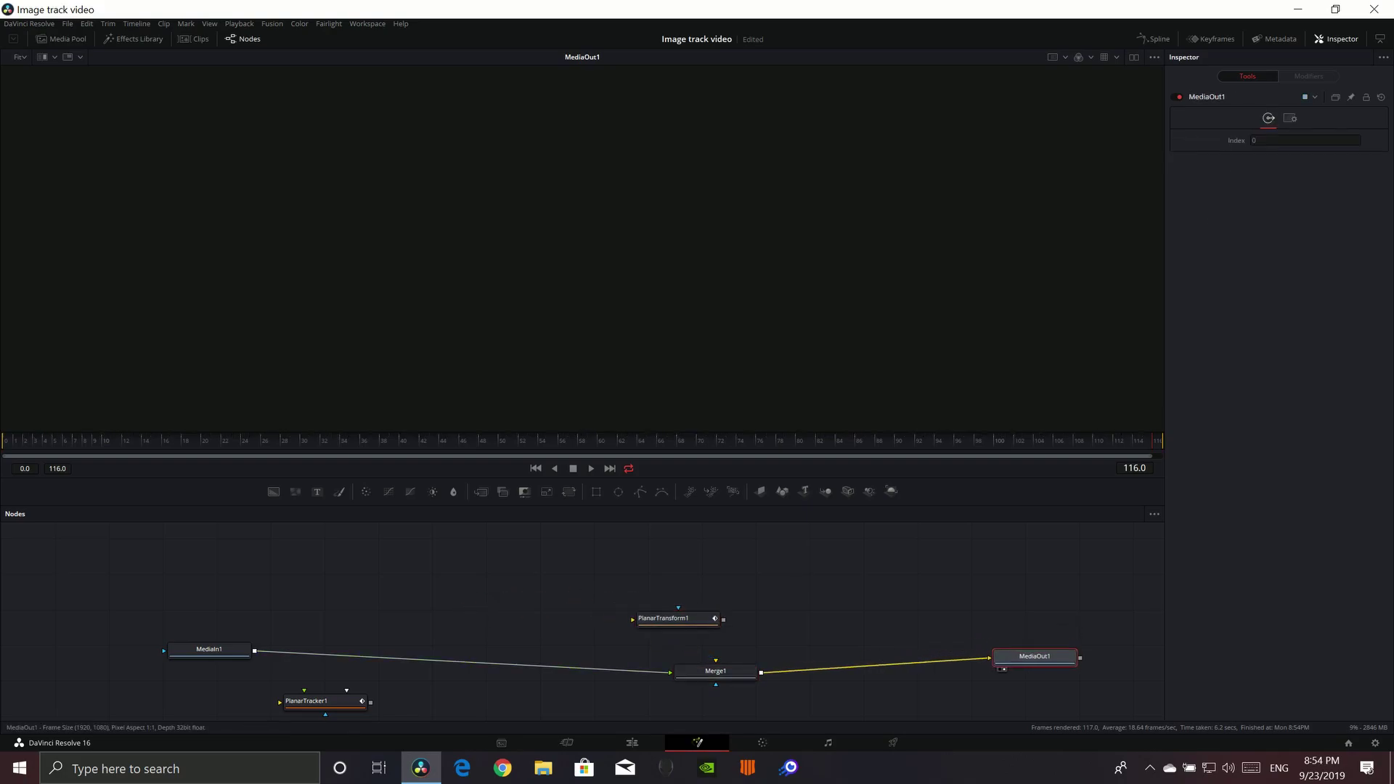
left_click_drag(209, 649, 508, 679)
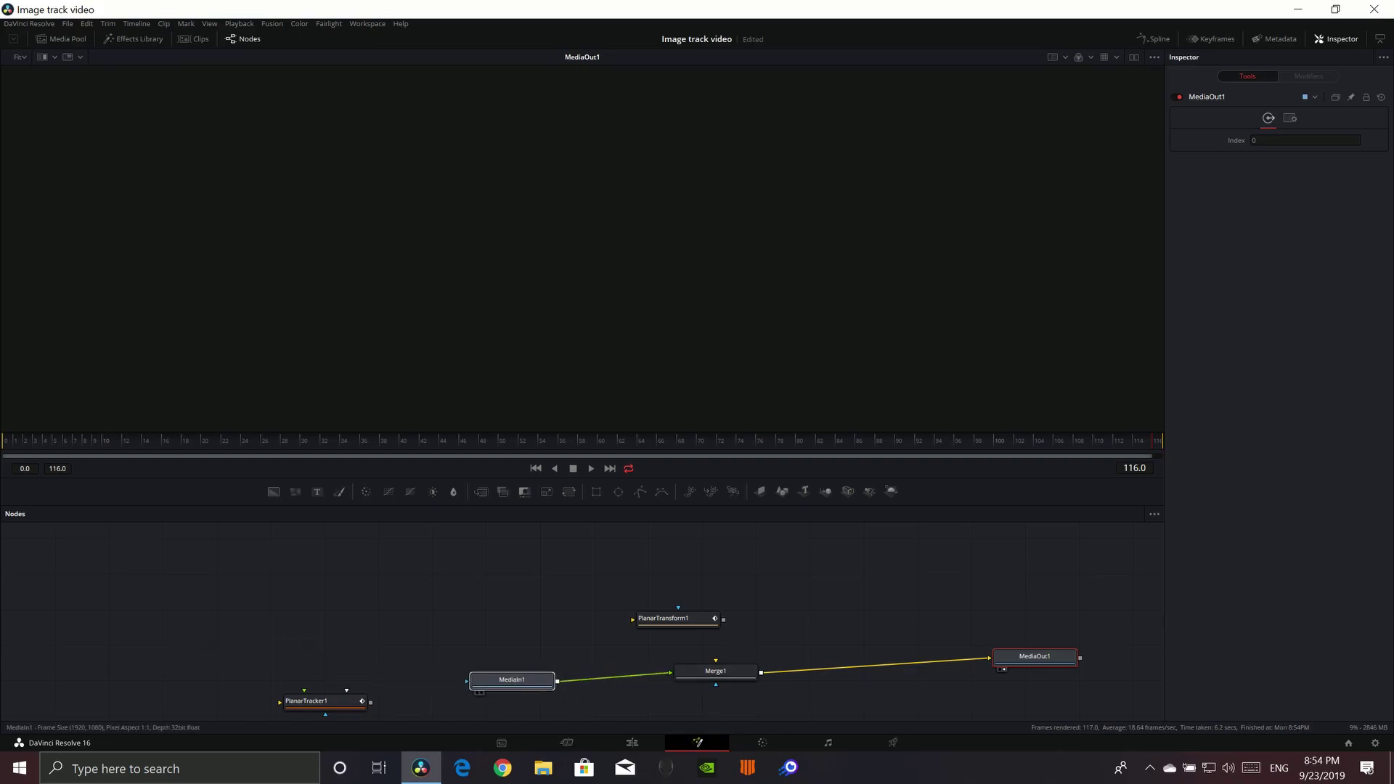
left_click_drag(716, 671, 737, 678)
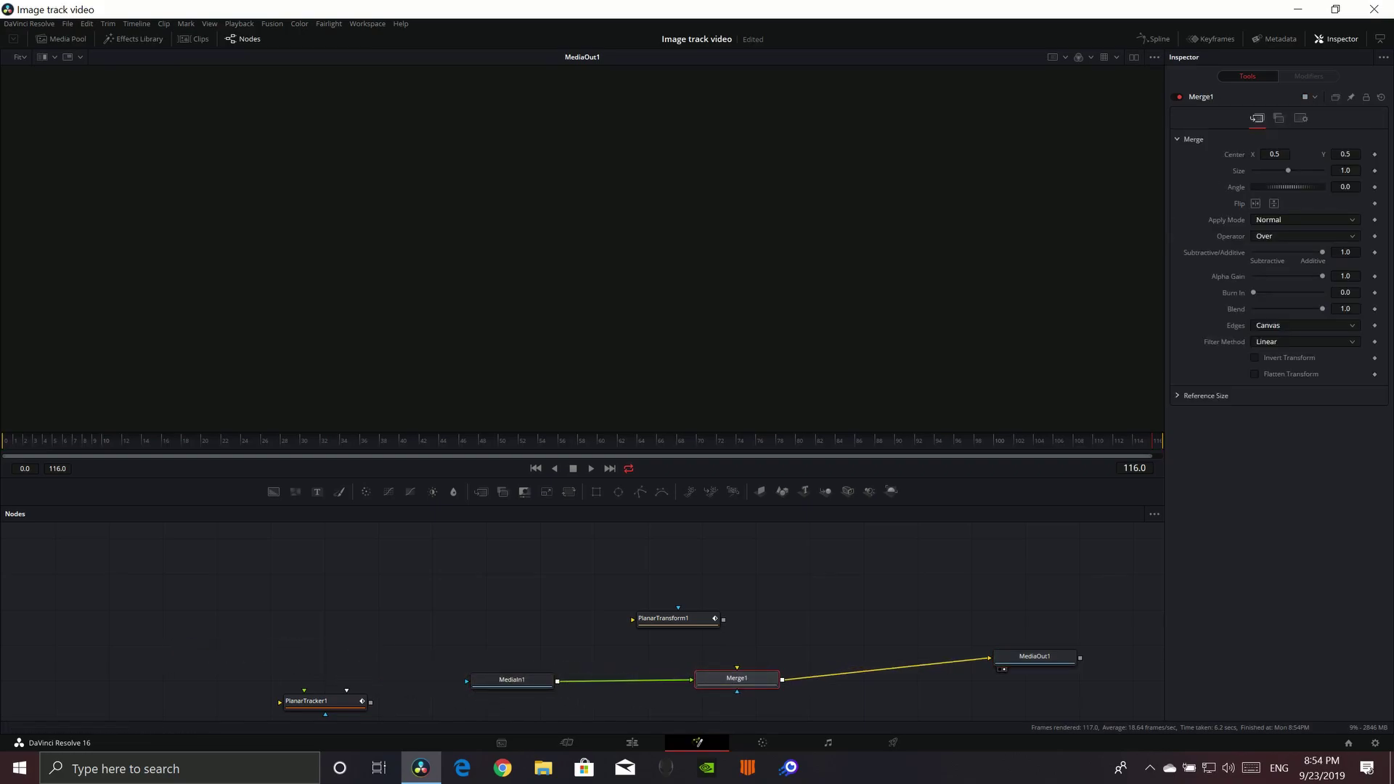
left_click_drag(512, 679, 498, 669)
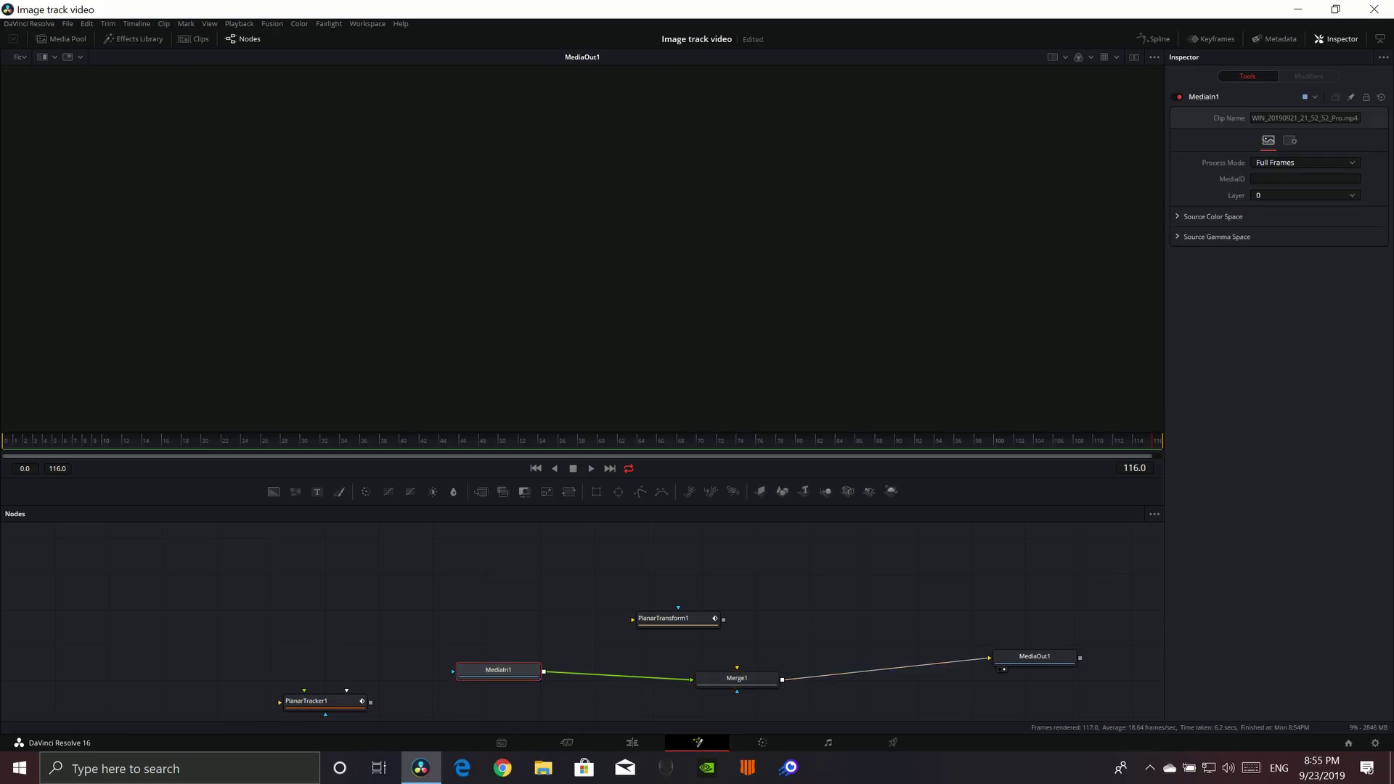
left_click_drag(871, 639, 829, 598)
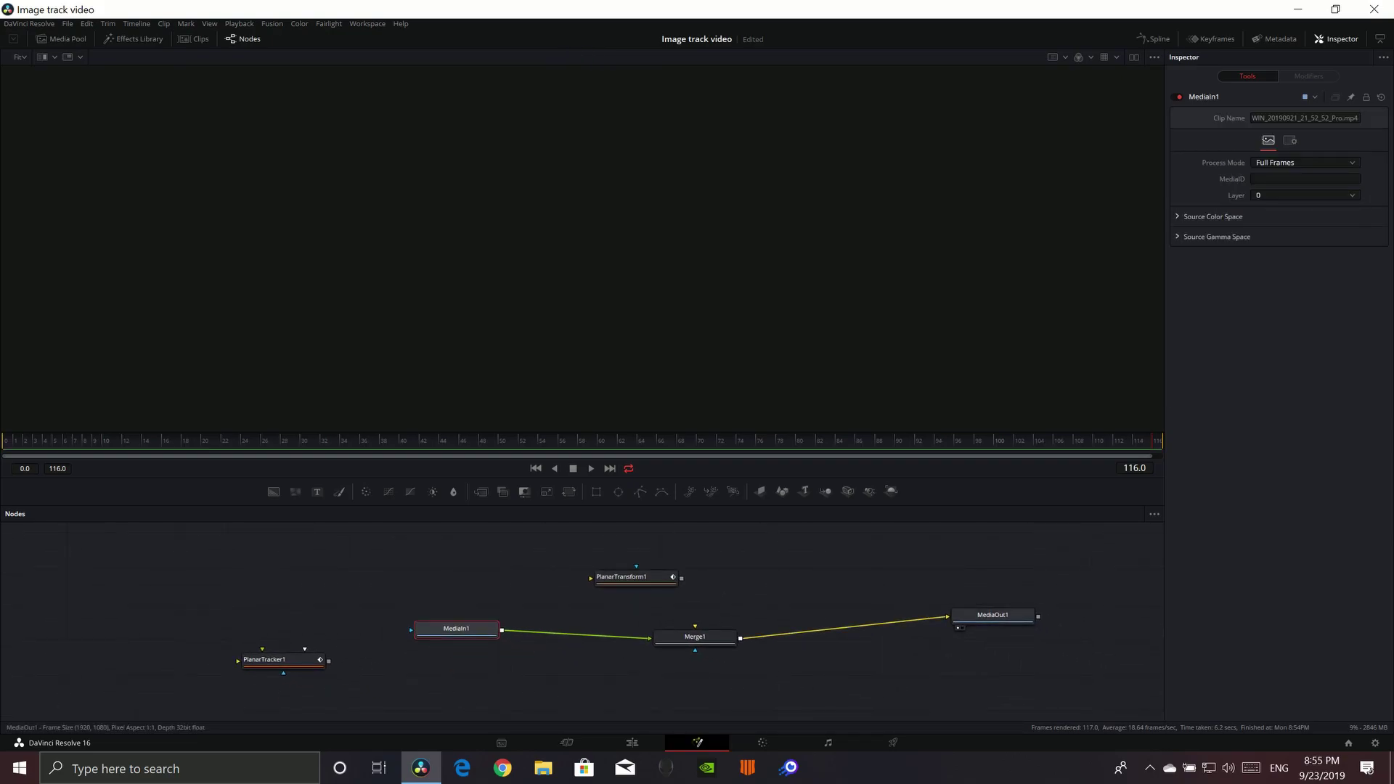
left_click_drag(943, 639, 837, 626)
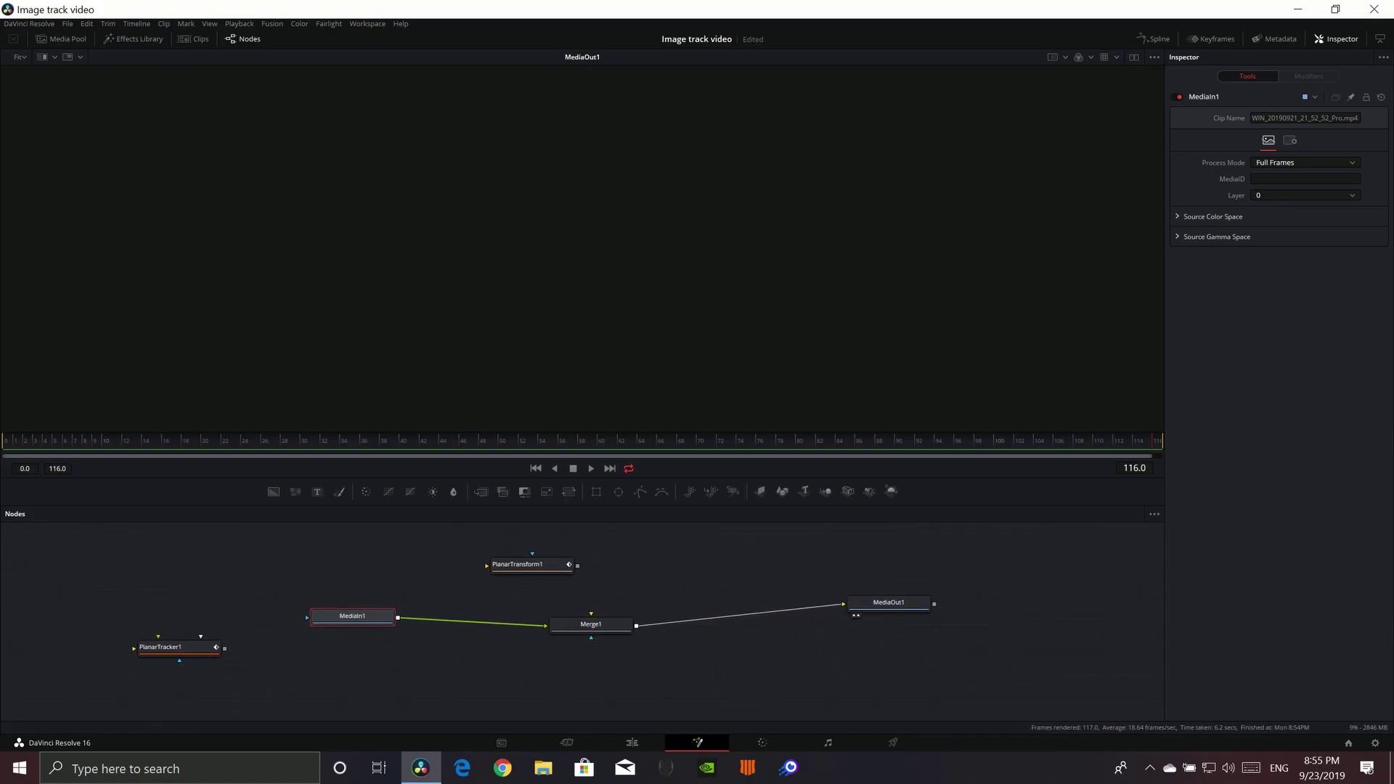
left_click(889, 603)
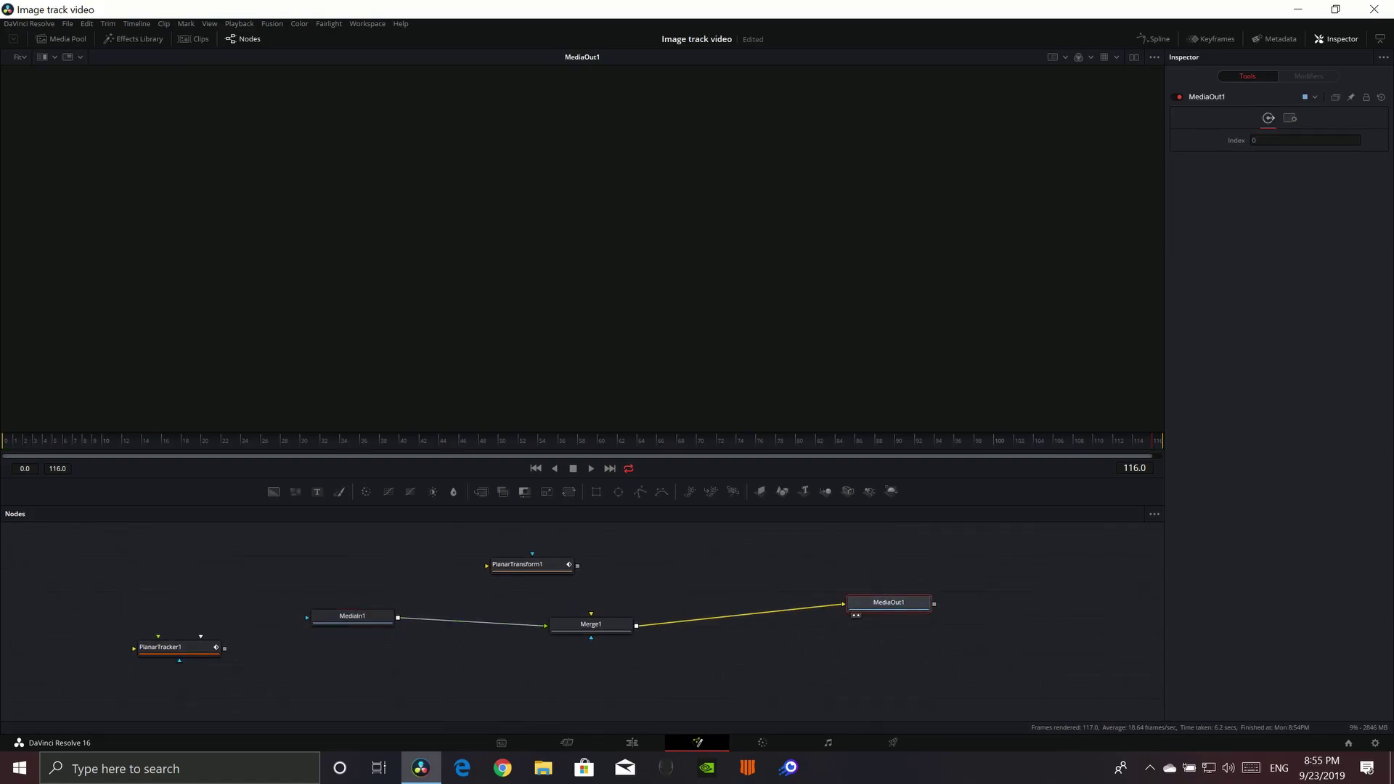
- Return the playhead to frame 0 and reposition PlanarTransform1 above the connection between MediaIn1 and Merge1
left_click(590, 625)
left_click(352, 616)
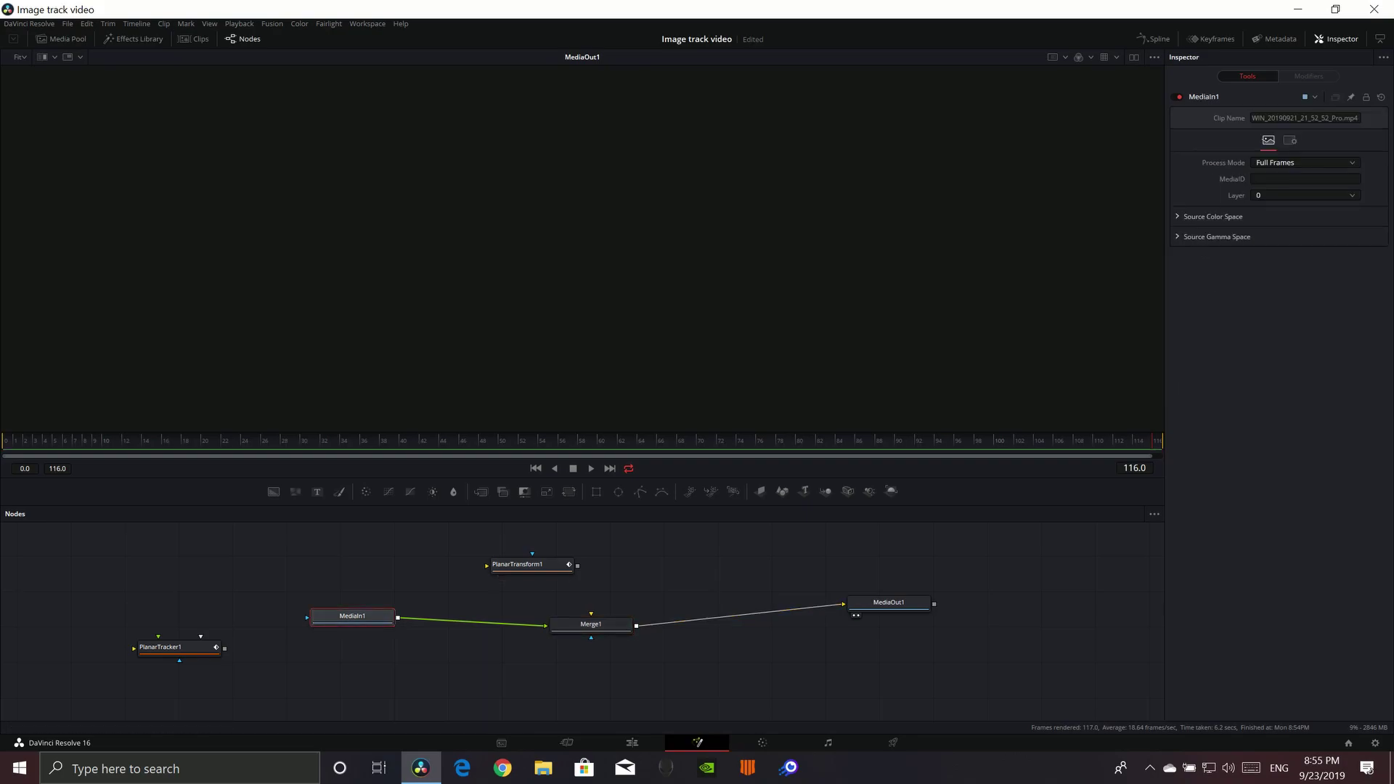
left_click_drag(1152, 441, 3, 440)
mouse_move(517, 565)
left_mouse_down()
mouse_move(528, 556)
mouse_move(492, 628)
mouse_move(484, 601)
mouse_move(506, 551)
left_mouse_up()
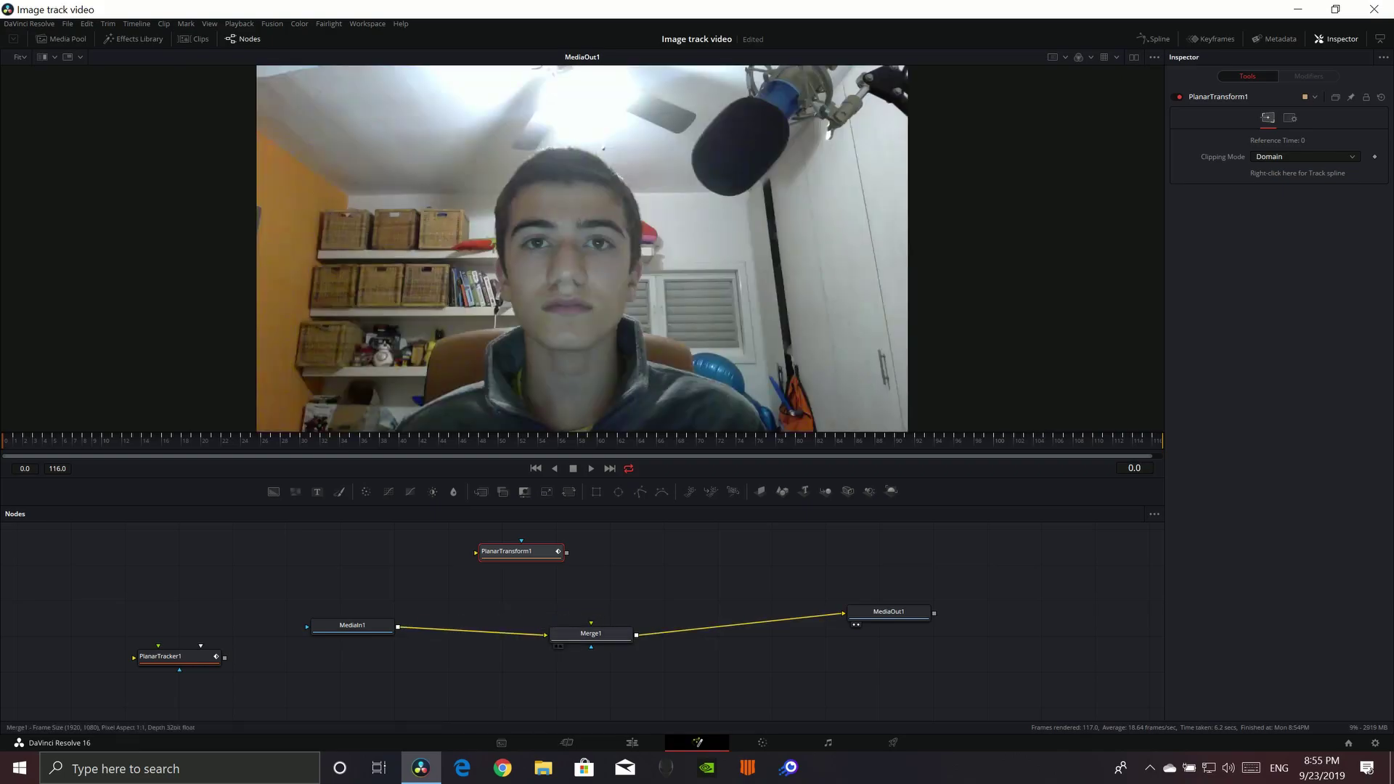
left_click_drag(507, 551, 513, 581)
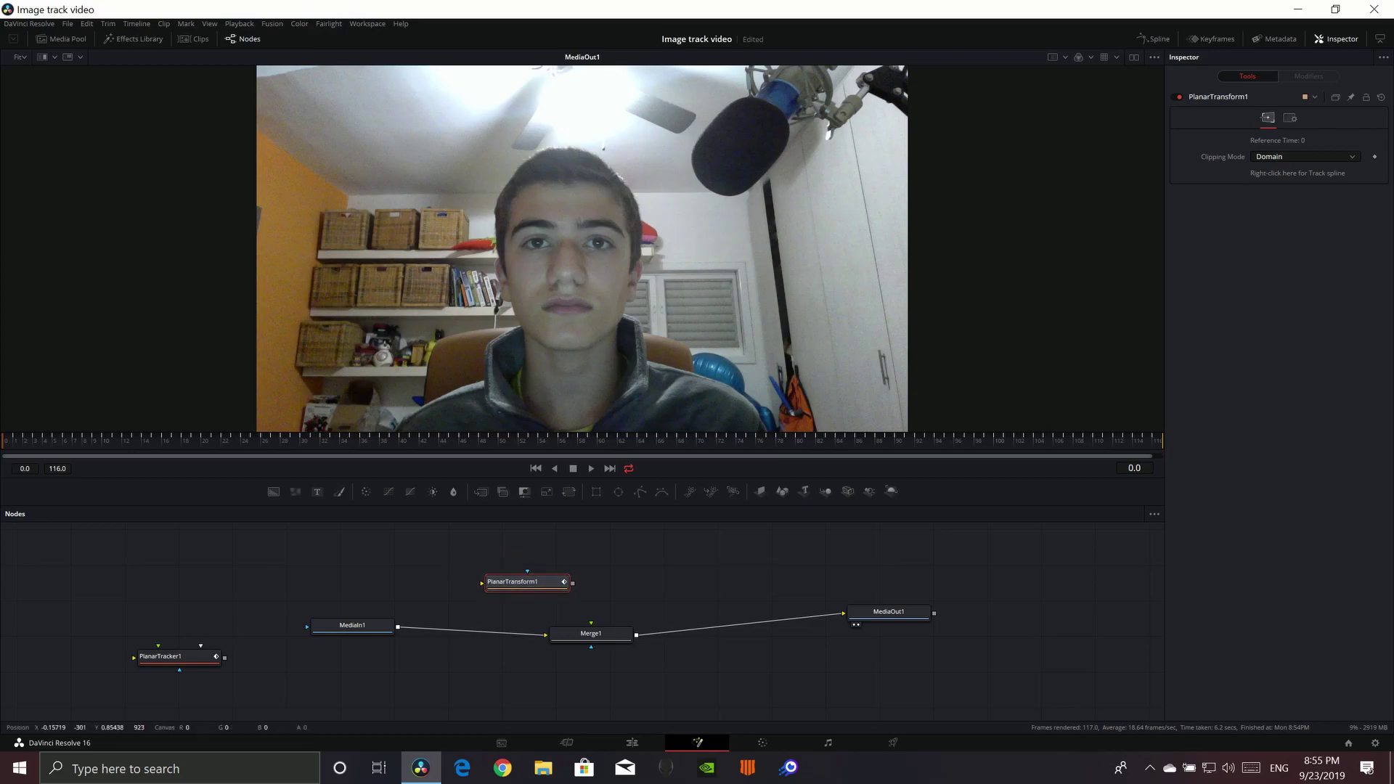
- Add the light-bulb image from the media pool as a node, feed it through PlanarTransform1 into Merge1, and space out the nodes
left_click(61, 38)
left_click_drag(137, 132, 420, 552)
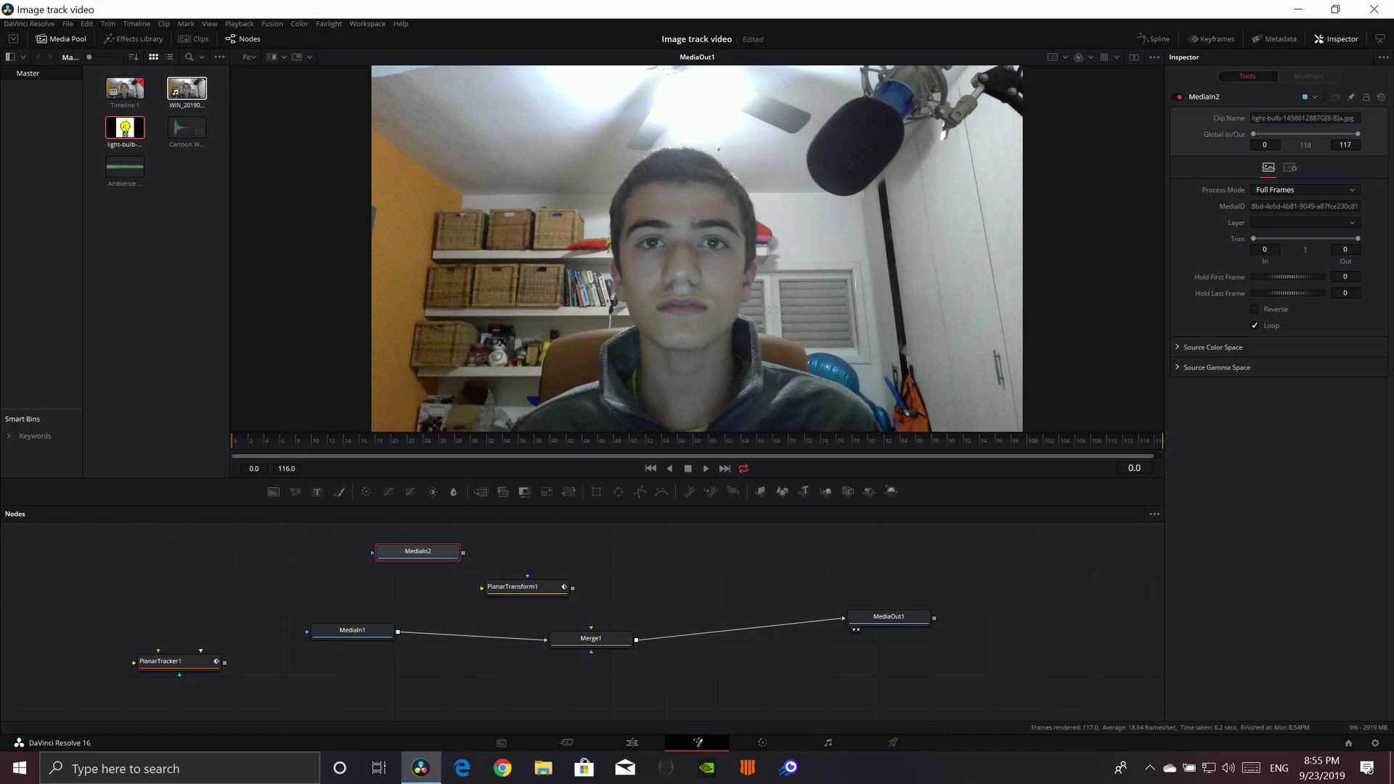
left_click(62, 38)
left_click_drag(527, 587, 557, 586)
left_click_drag(462, 552, 590, 629)
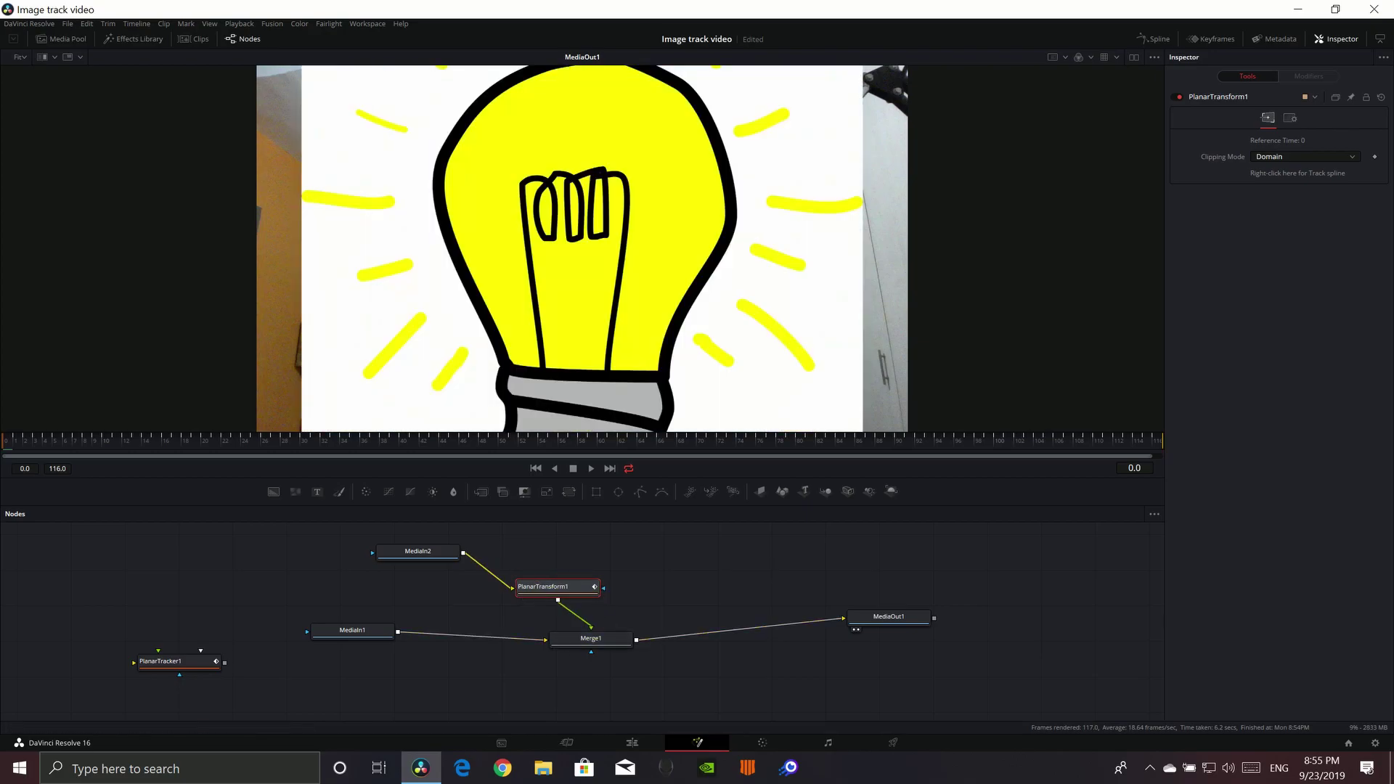
left_click_drag(551, 587, 528, 614)
left_click_drag(421, 551, 469, 538)
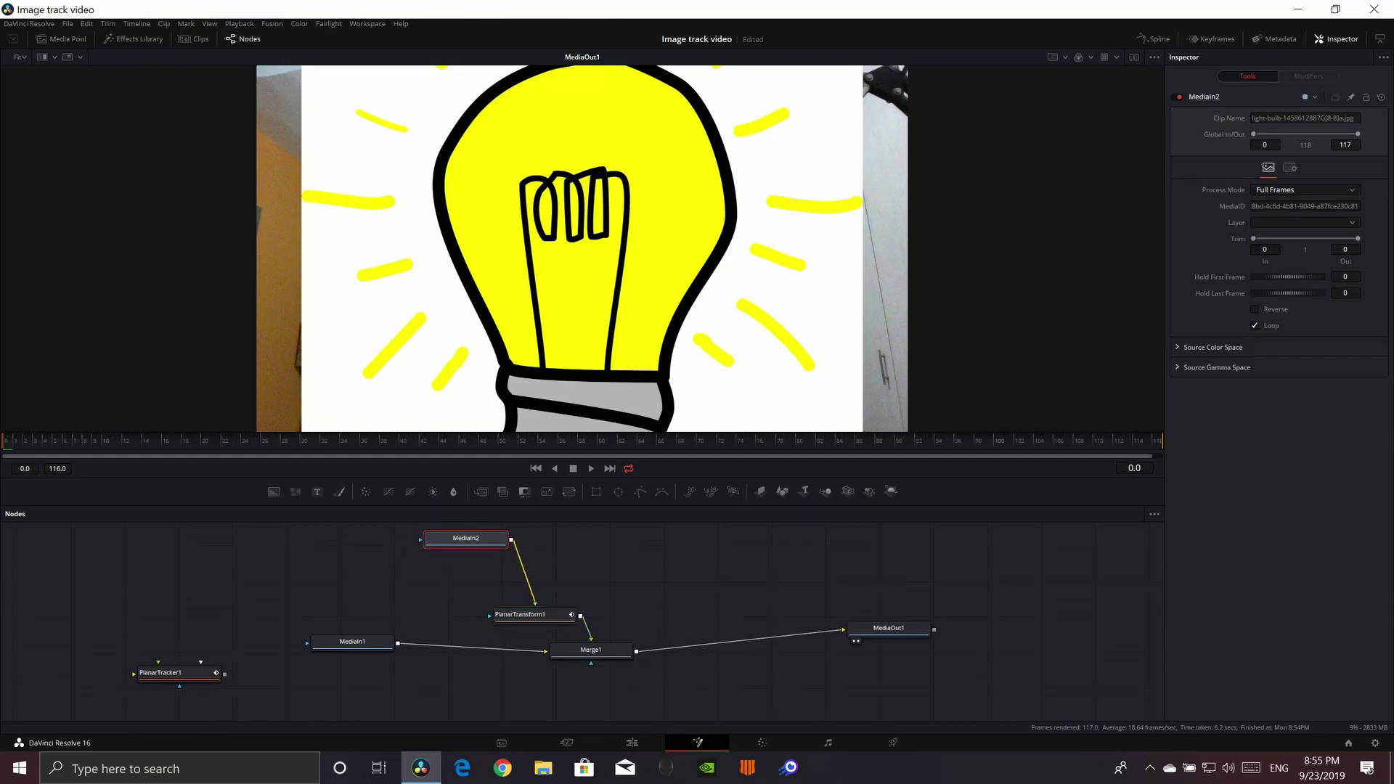
- Insert a Transform between the light-bulb node MediaIn2 and PlanarTransform1, and set its Size to about 0.323
key("shift+space")
type("Planar Tracker")
type("tra")
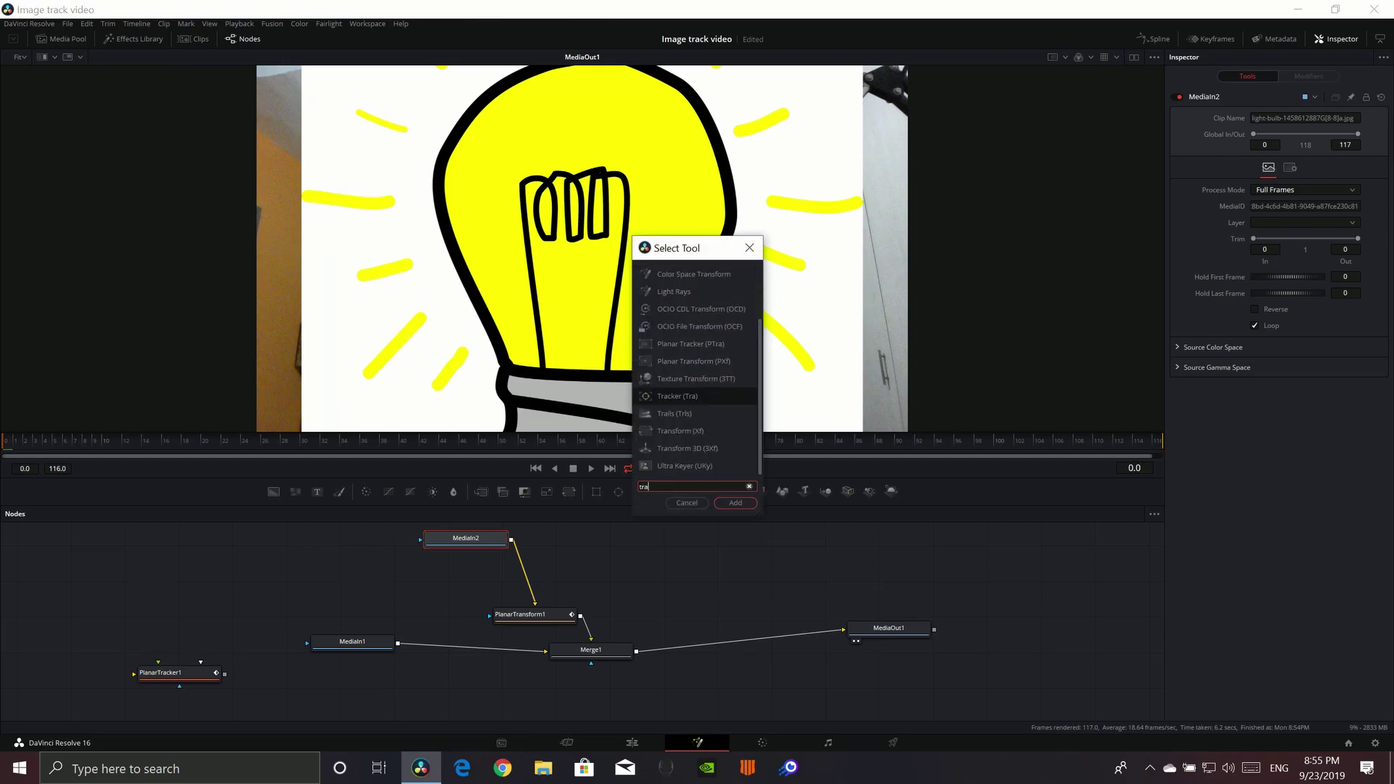
type("m")
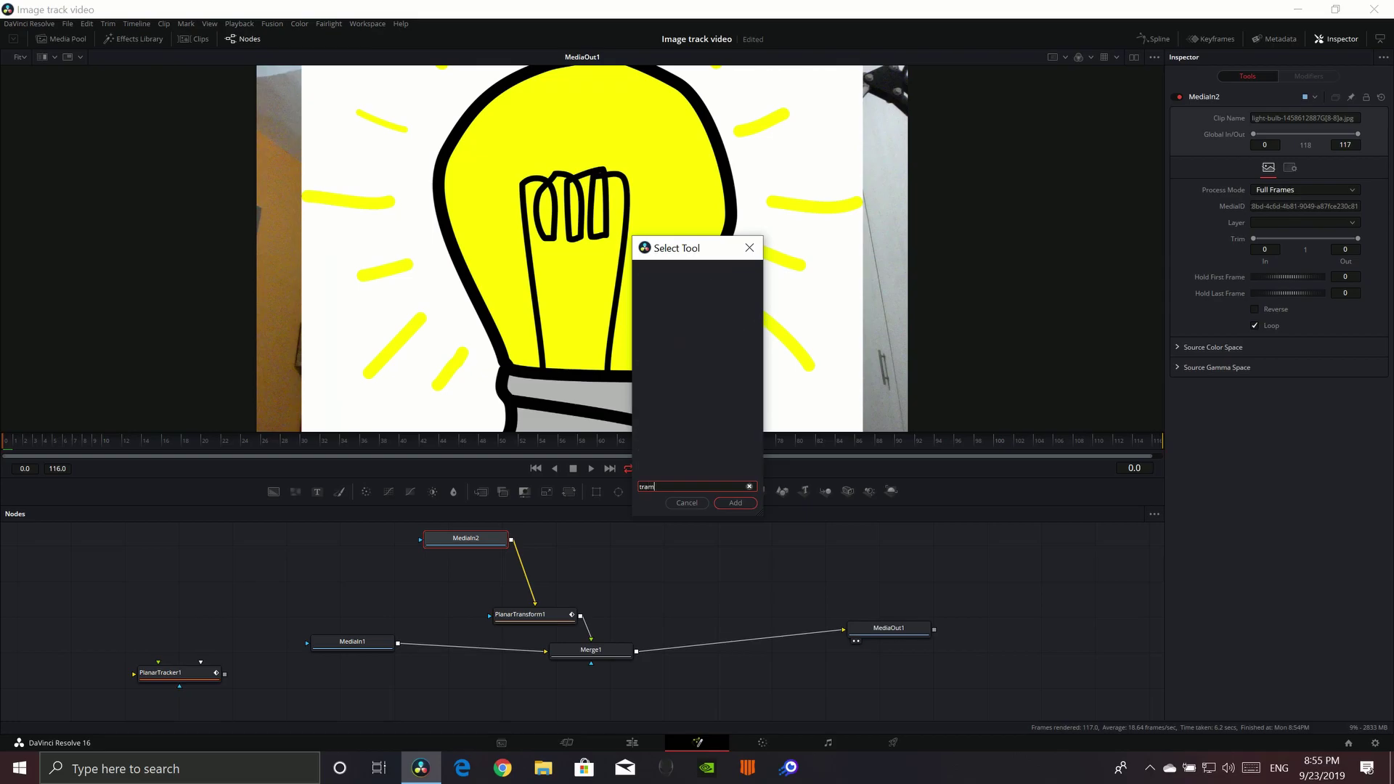
key("BackSpace")
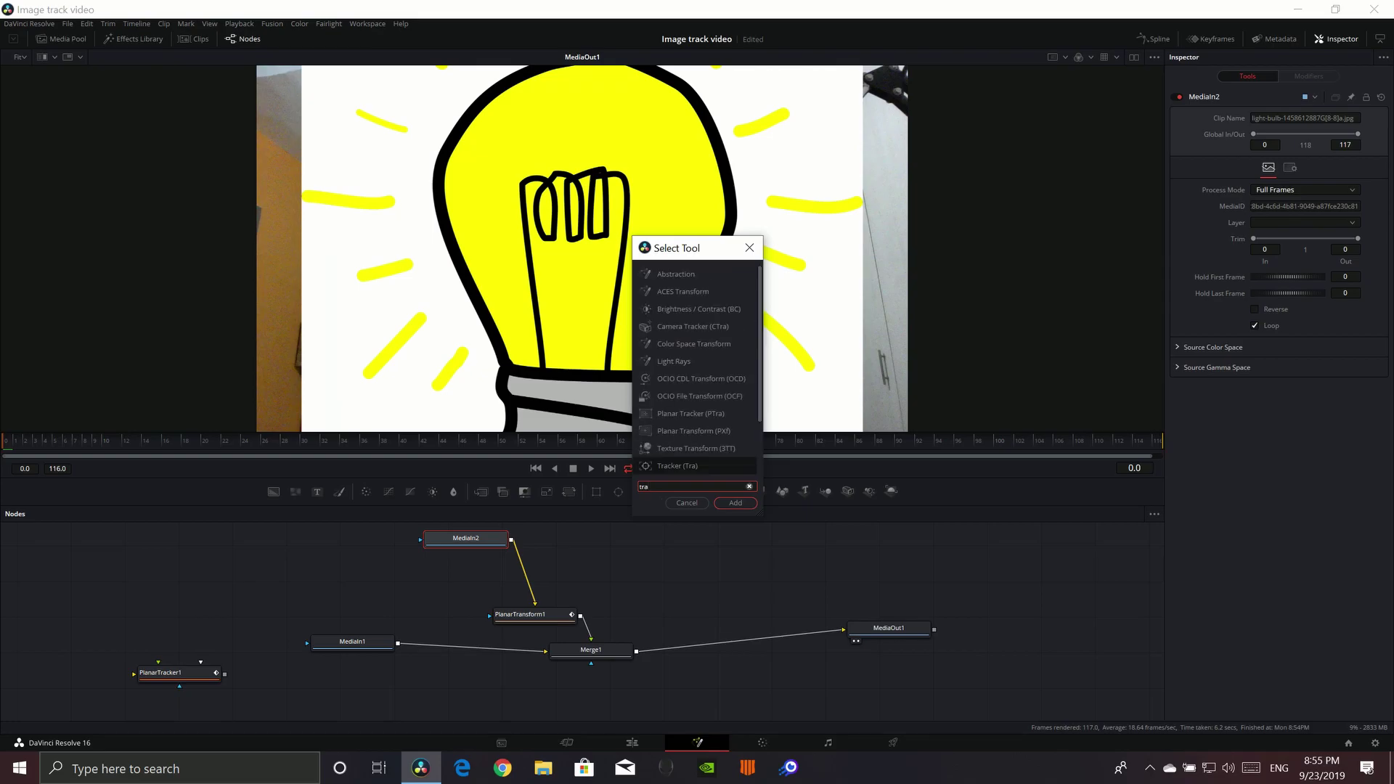
scroll(696, 369, "down", 1)
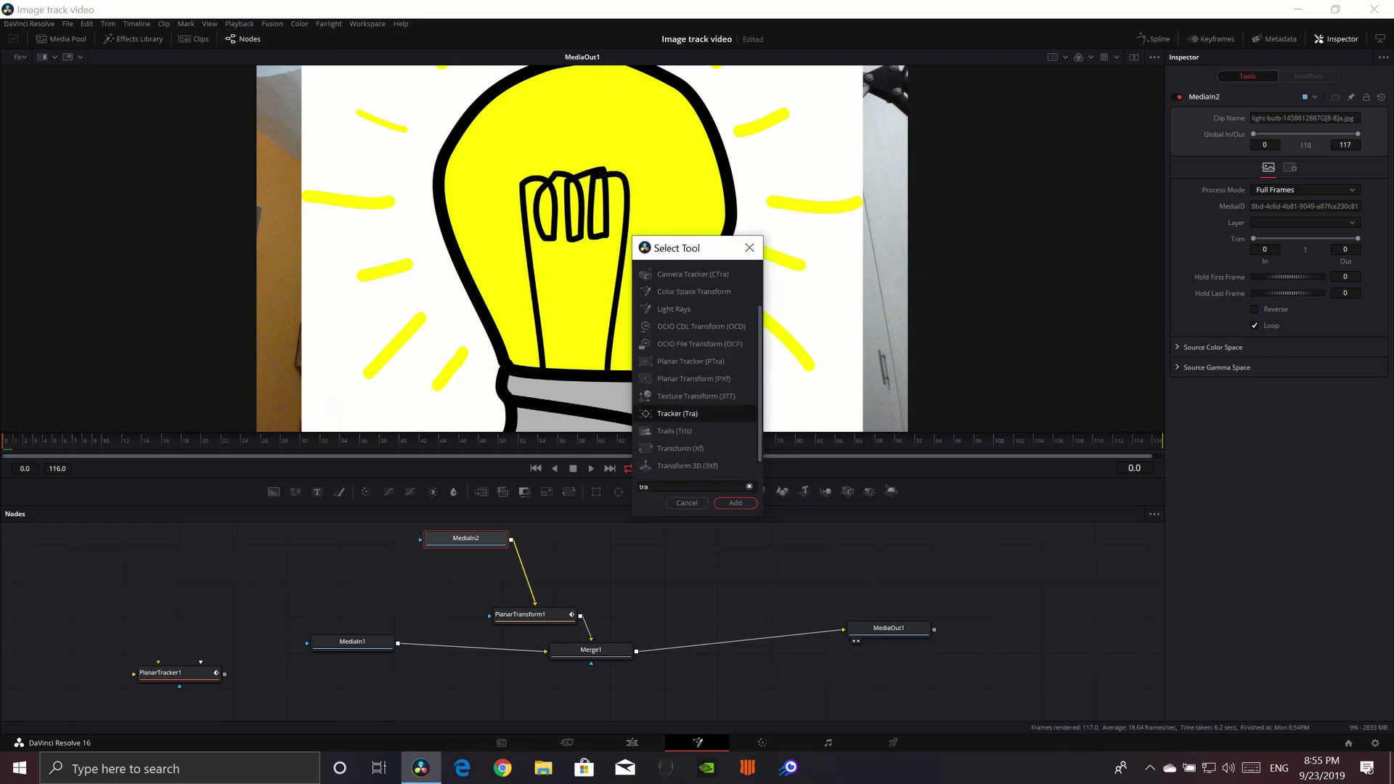
left_click(680, 447)
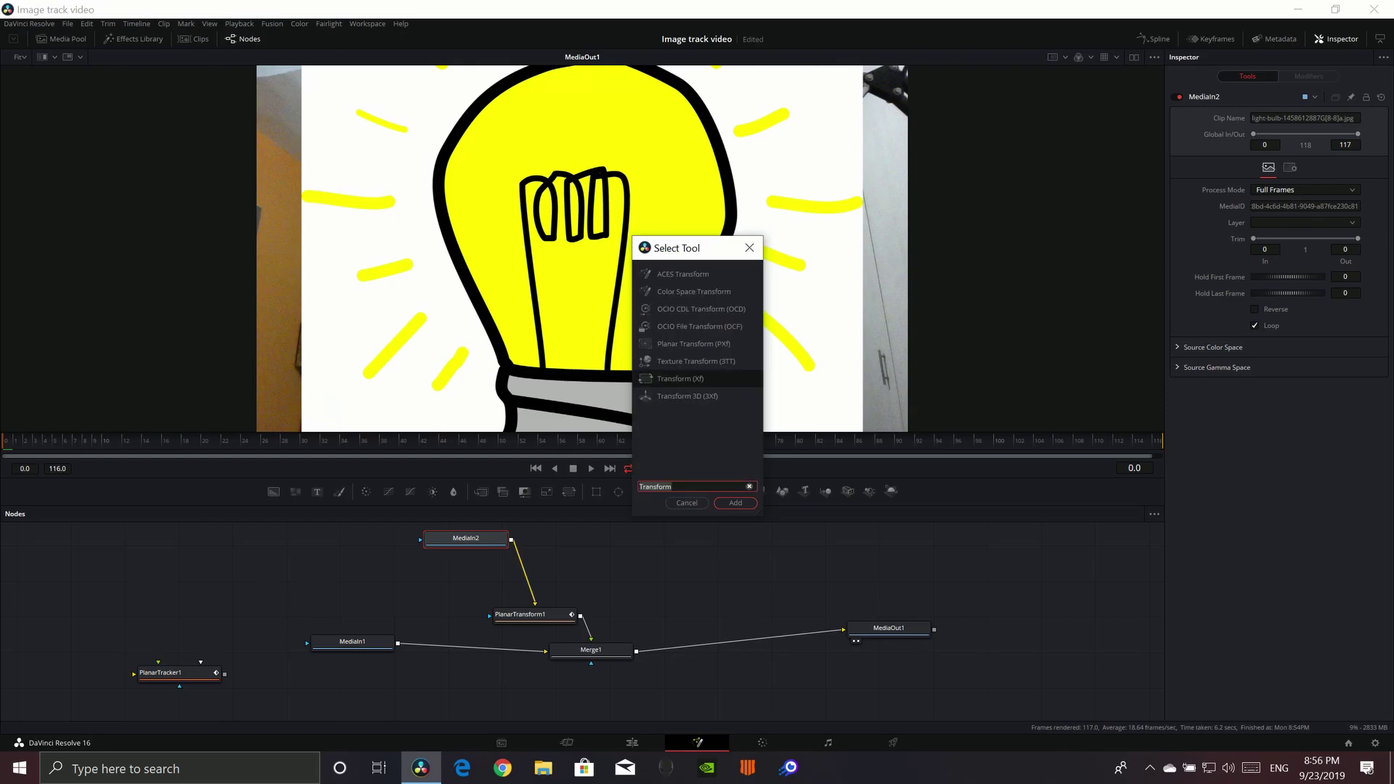
key("Return")
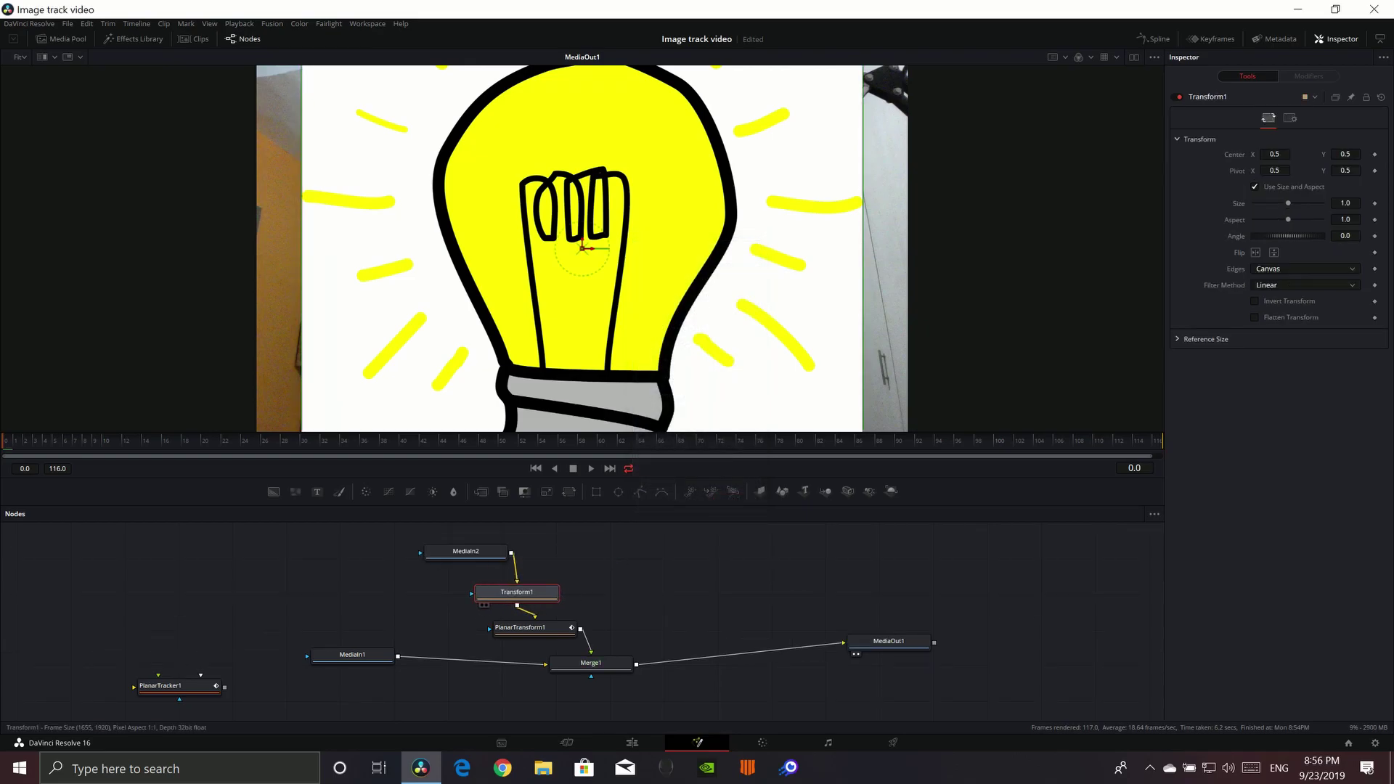
left_click_drag(1288, 203, 1264, 203)
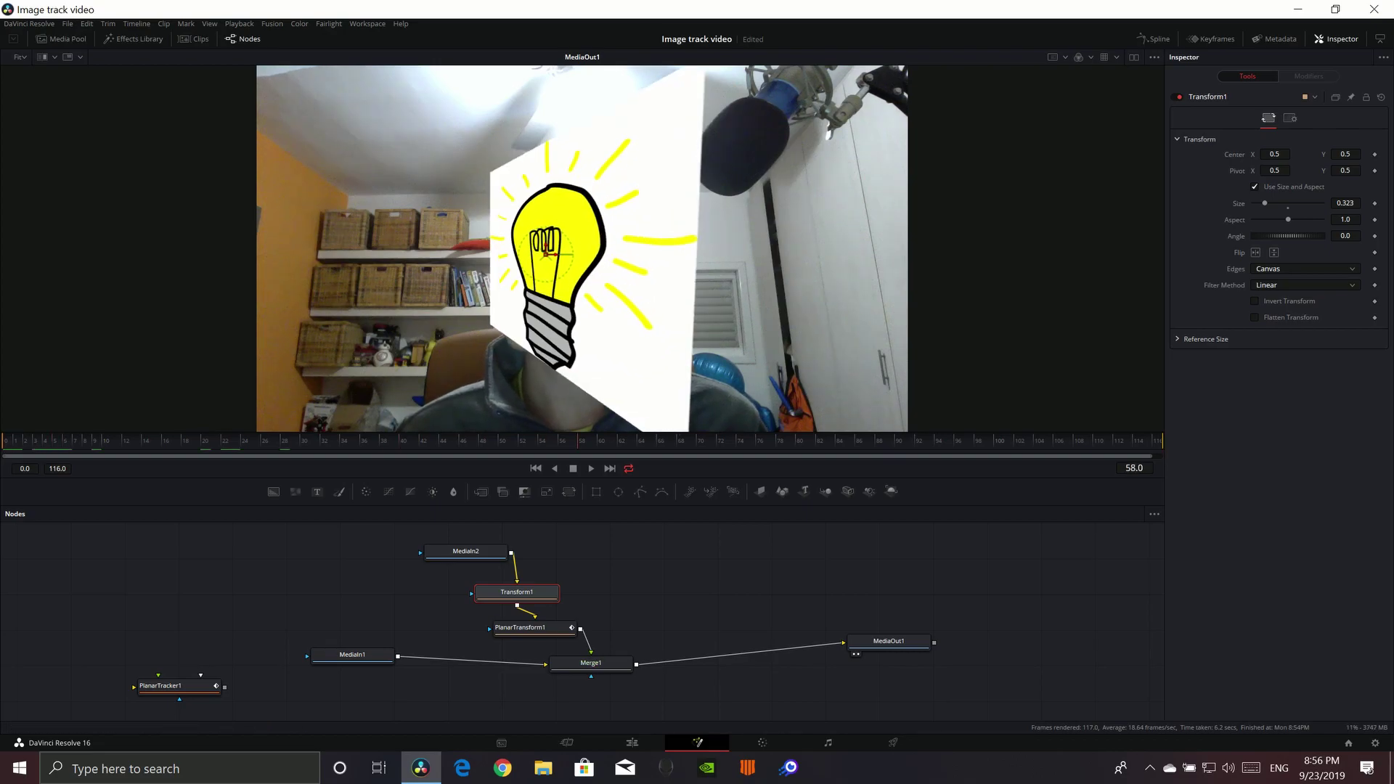
- Play back the composition to check how the image follows the face, and return to the first frame
key("space")
key("space")
key("space")
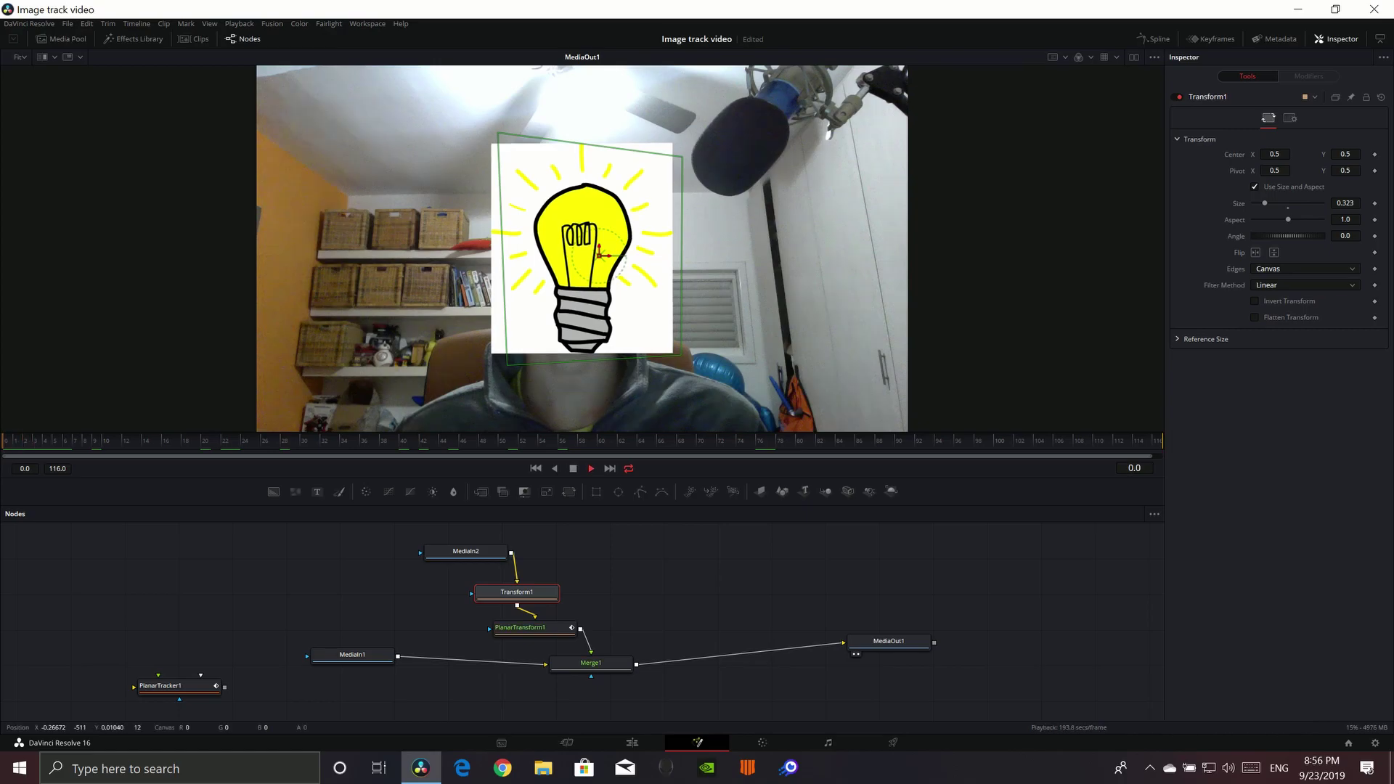
key("space")
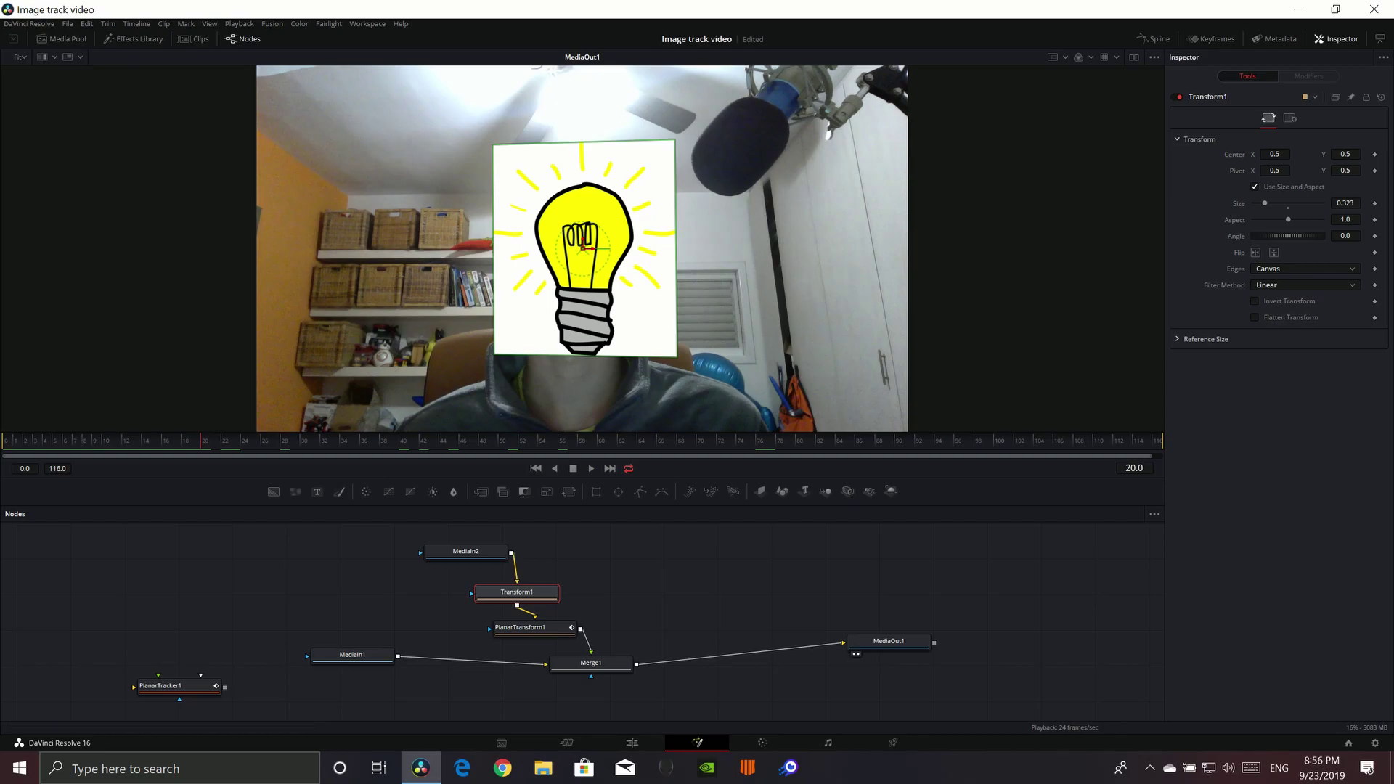
key("Home")
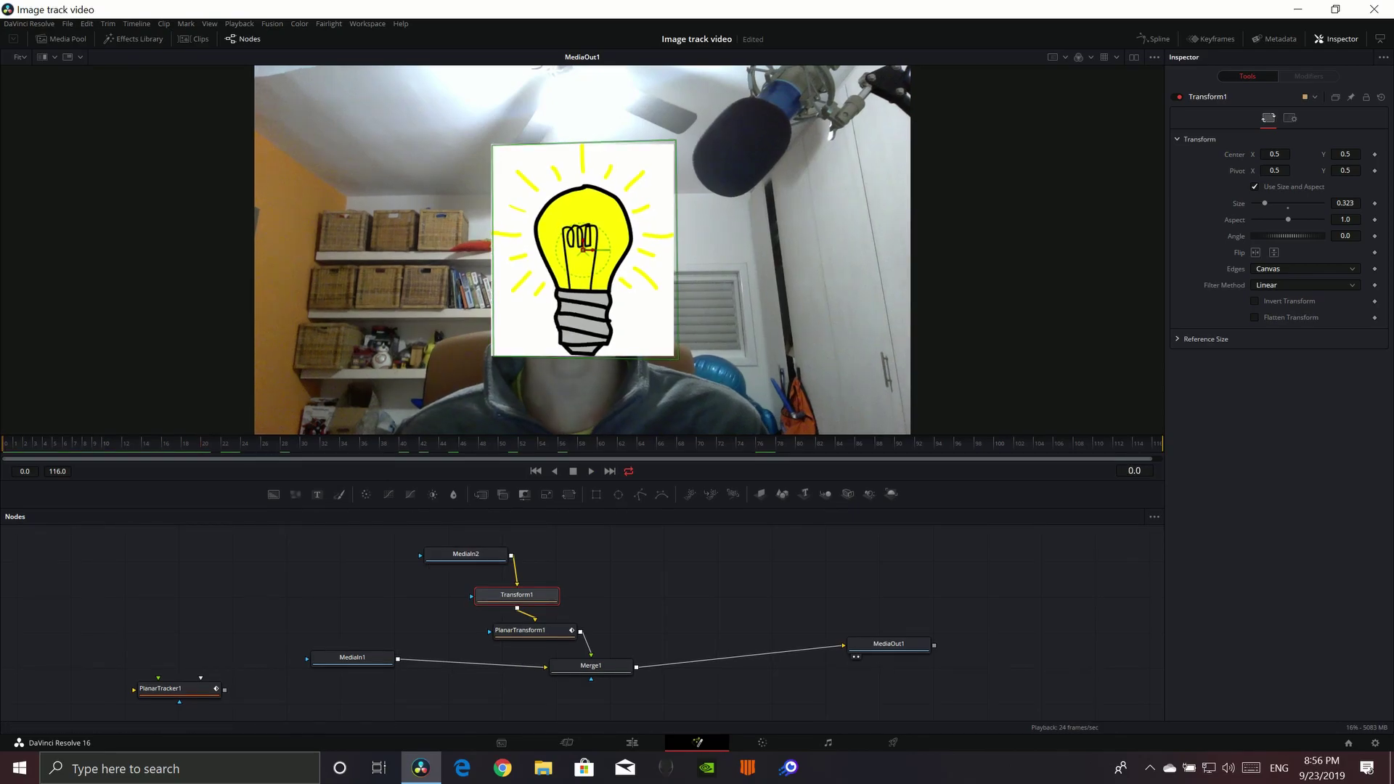
- Insert a Delta Keyer between the light-bulb node MediaIn2 and Transform1
left_click_drag(466, 554, 444, 554)
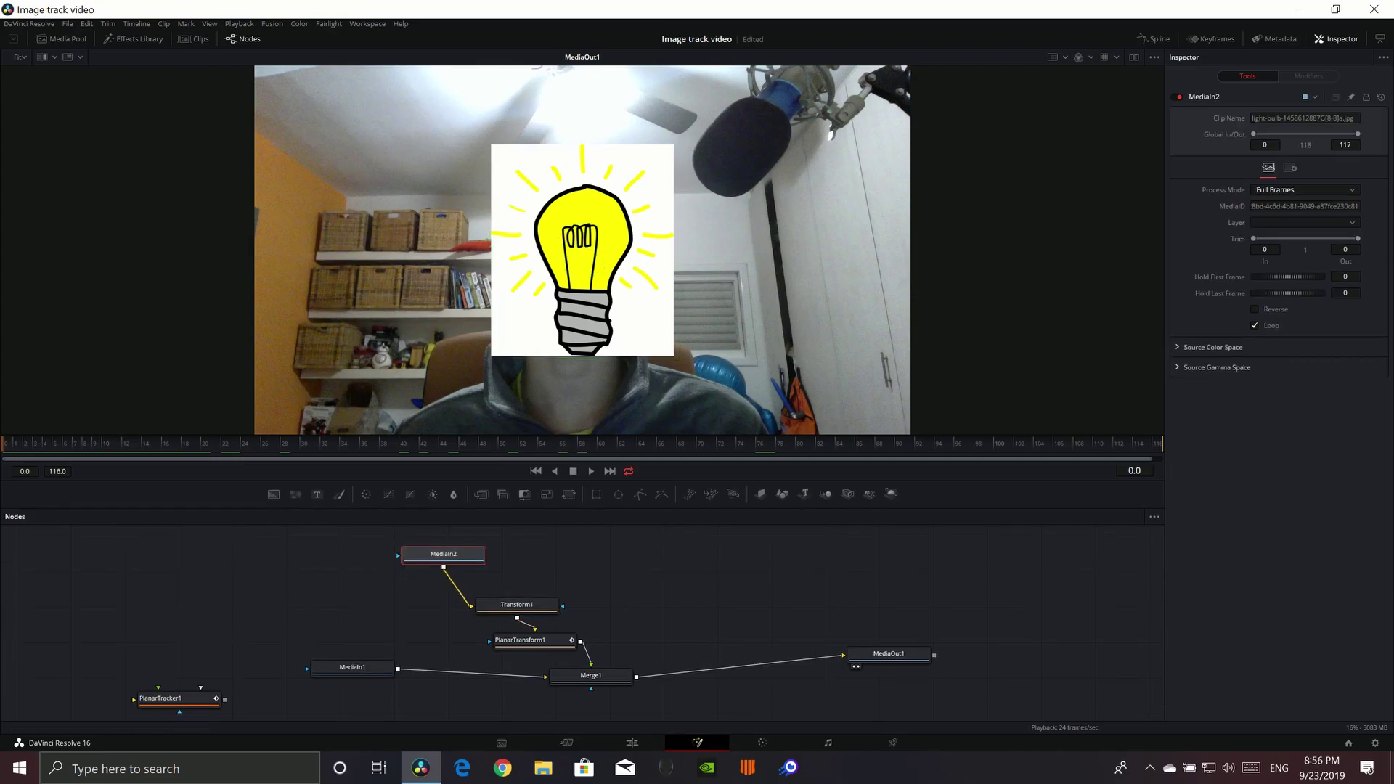
key("shift+space")
type("Transform")
key("BackSpace")
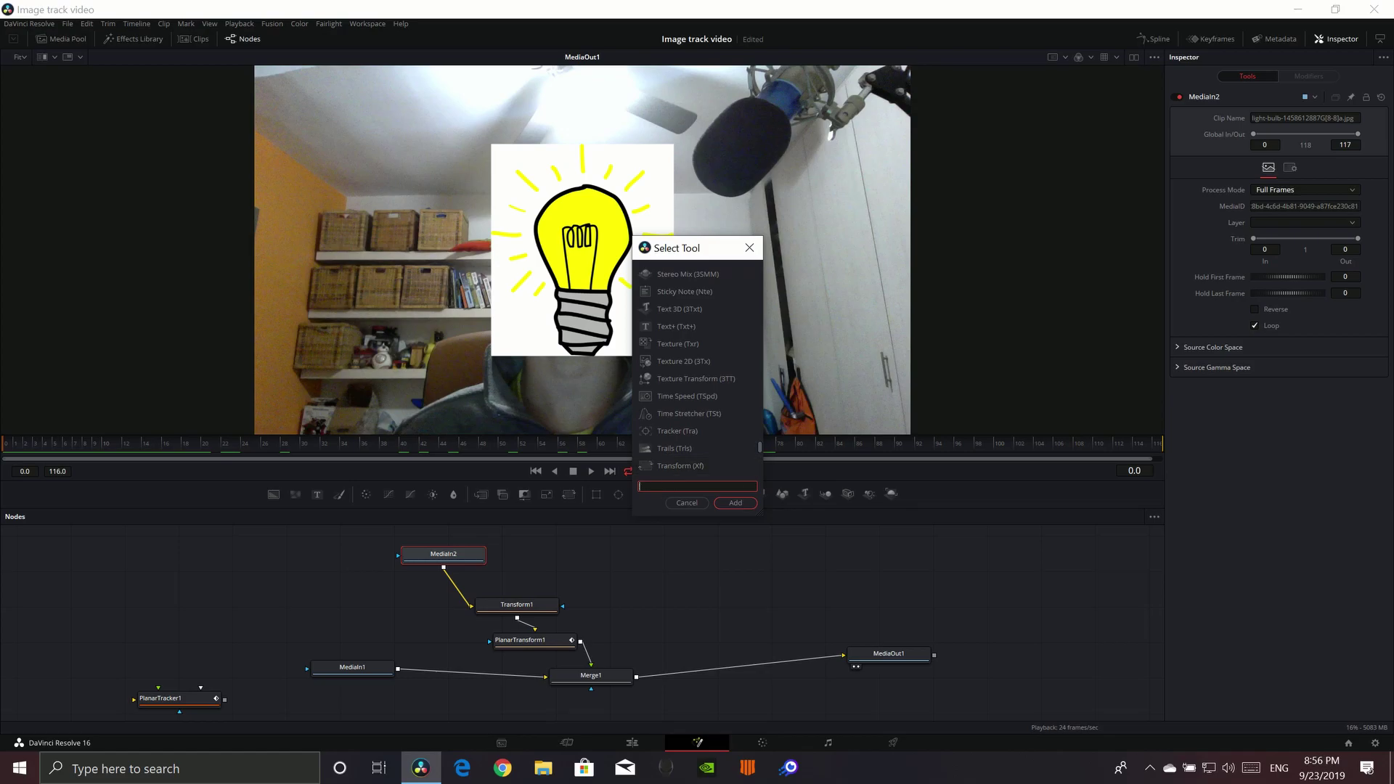
type("key")
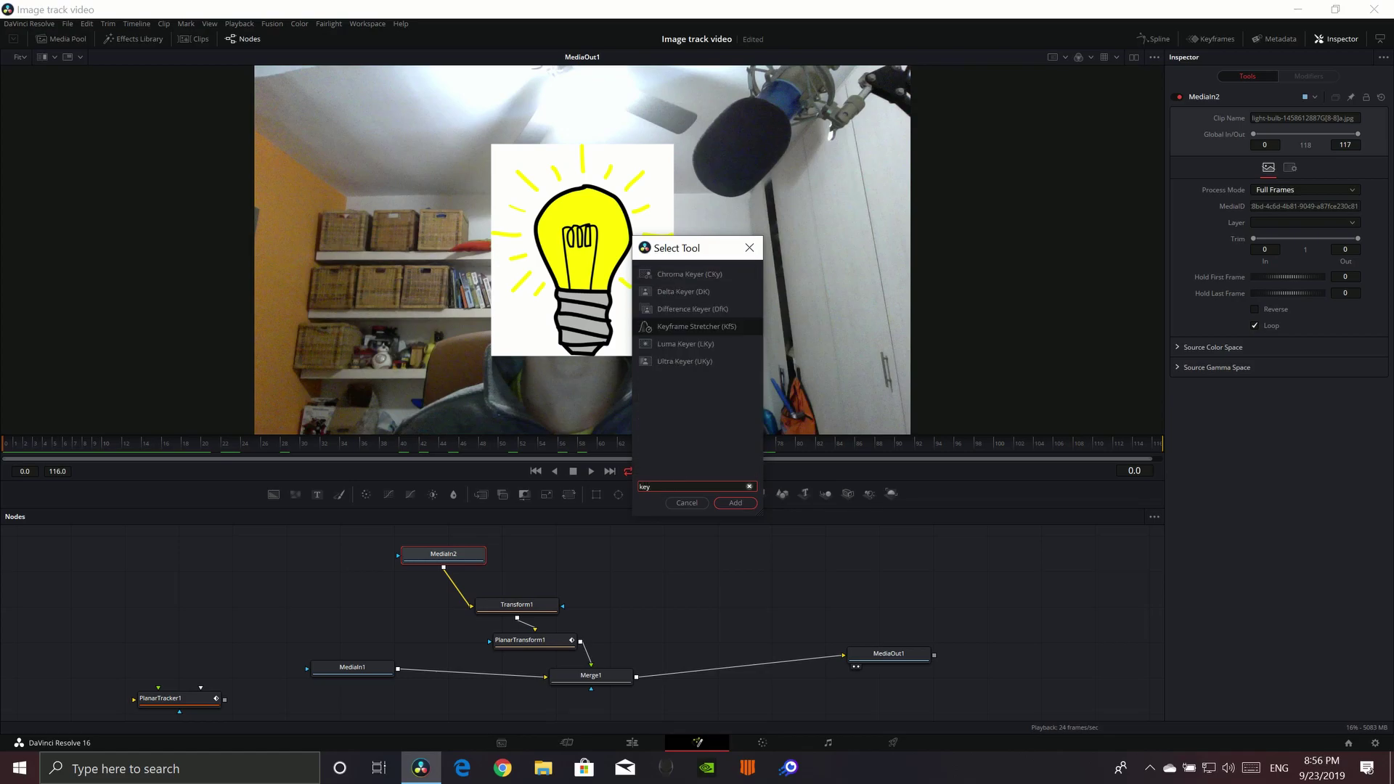
left_click(684, 291)
key("Return")
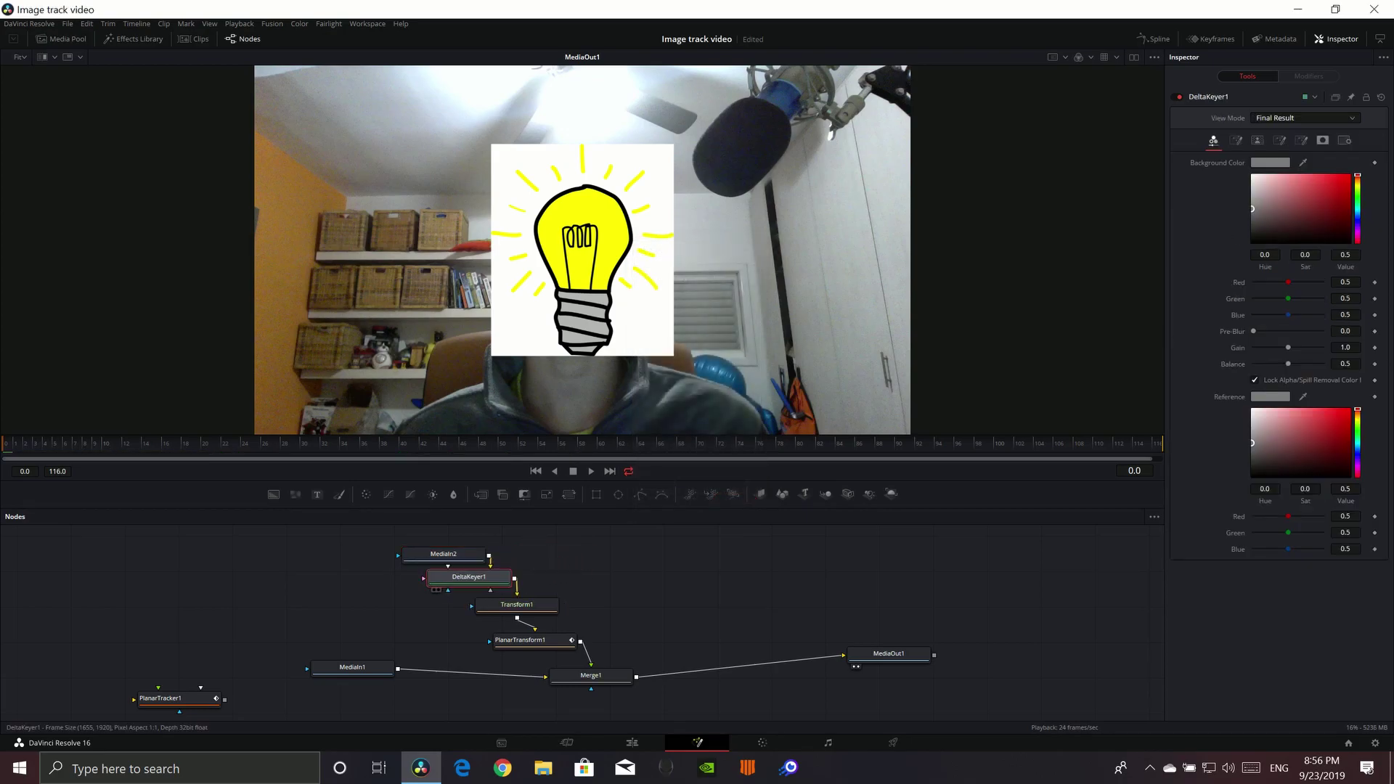
- Set the Delta Keyer's Reference colour to yellow with Hue 0.152, Sat 0.787 and Value 0.764 to key out the white background
mouse_move(1251, 442)
left_mouse_down()
mouse_move(1265, 410)
mouse_move(1256, 433)
left_mouse_up()
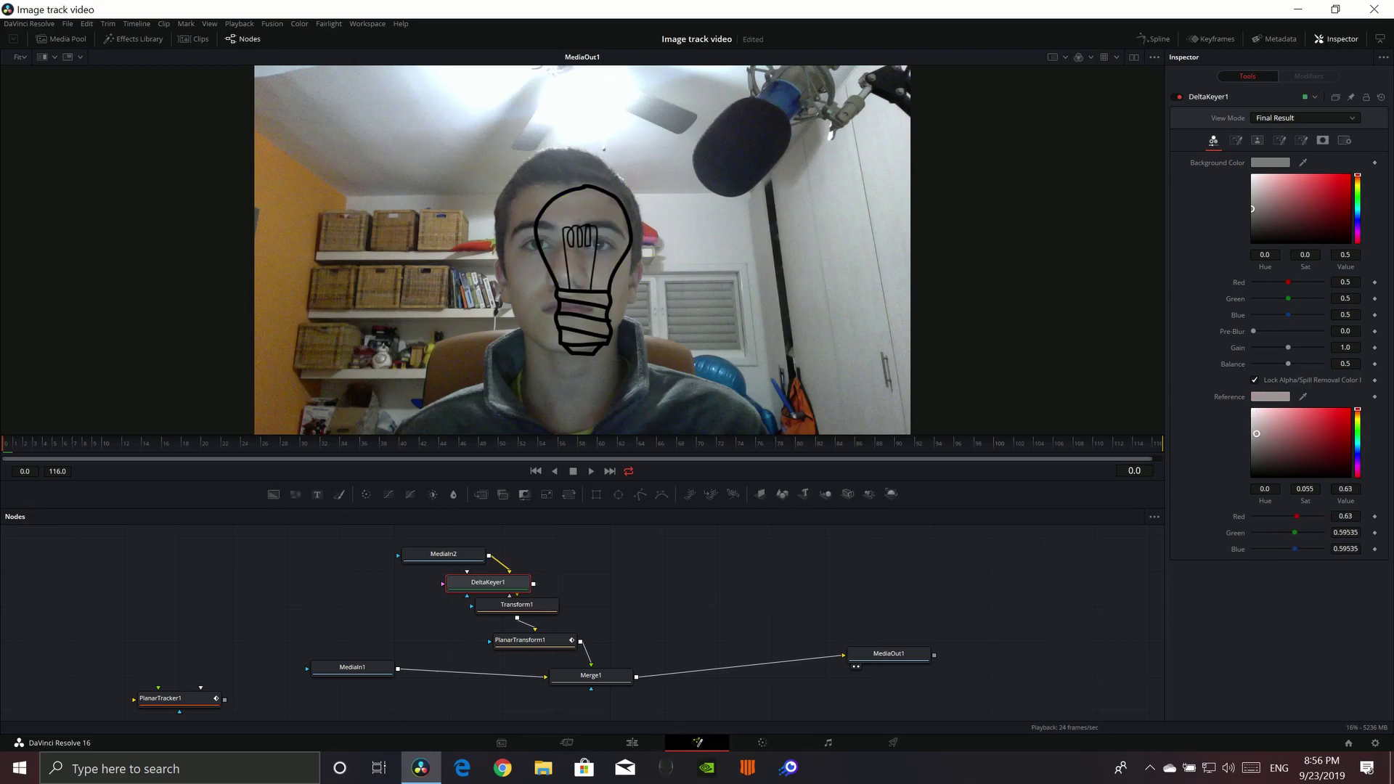
left_click(1357, 421)
left_click_drag(1356, 419, 1356, 418)
left_click_drag(1256, 434, 1329, 425)
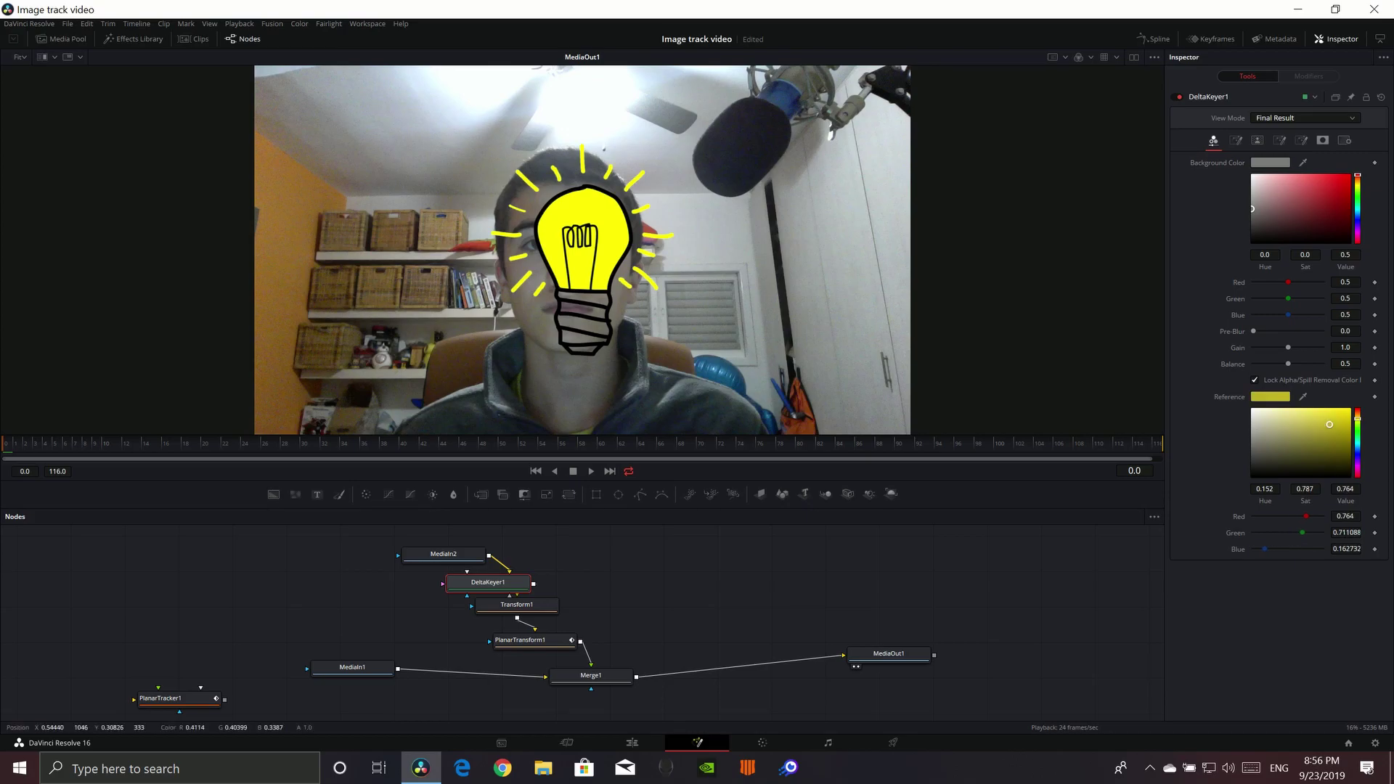
- Spread DeltaKeyer1 and Transform1 apart, and place the bulb above the head with Transform1's Center at about 0.475, 0.661 and Size 0.21
left_click_drag(488, 581, 433, 582)
left_click_drag(516, 604, 511, 612)
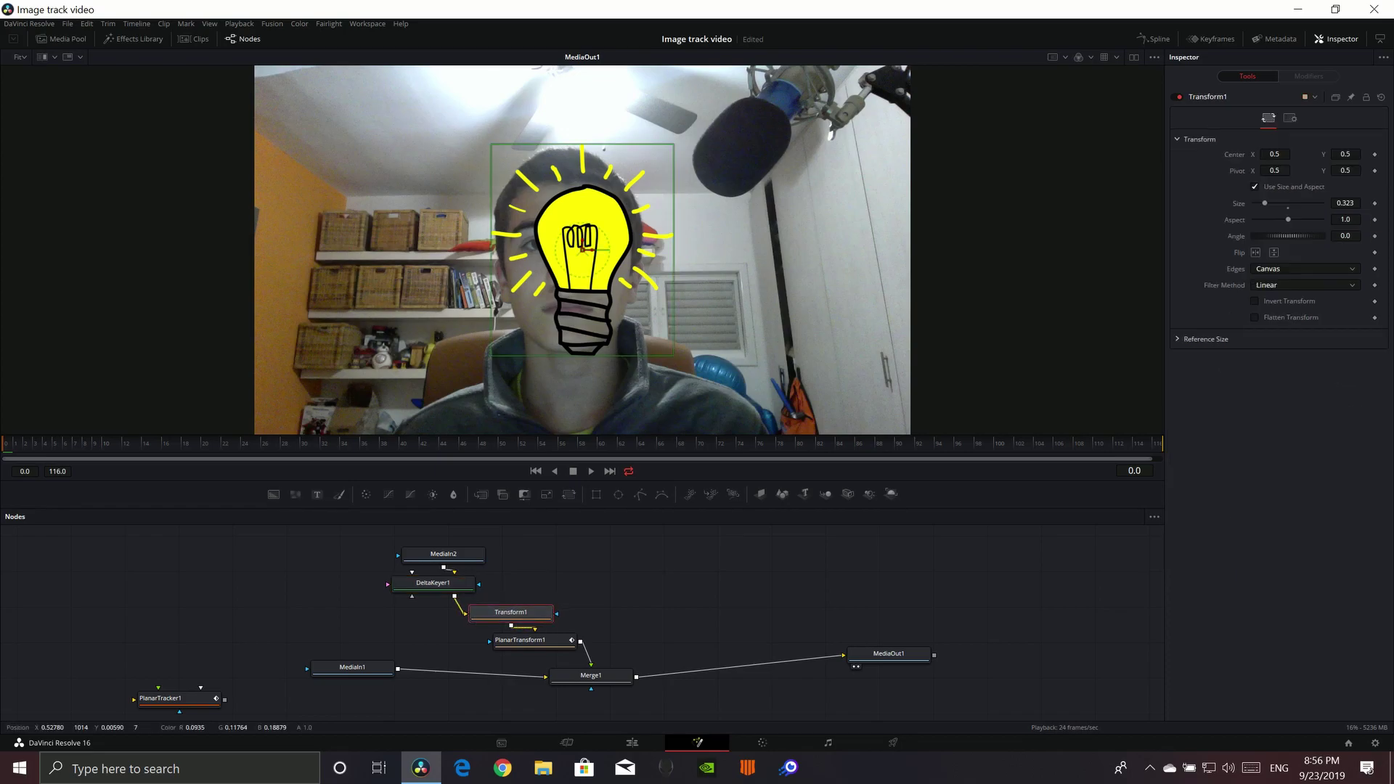
left_click_drag(583, 246, 583, 162)
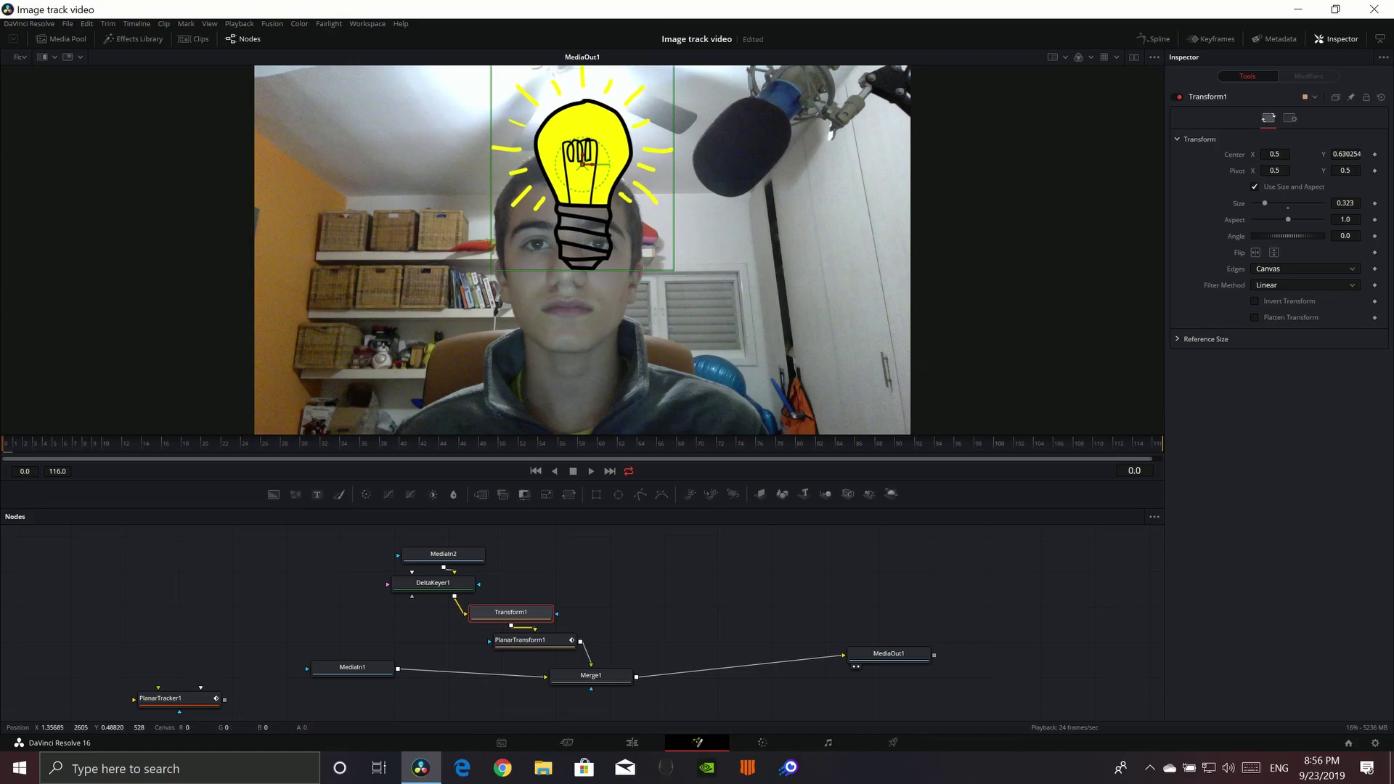
left_click_drag(491, 145, 571, 143)
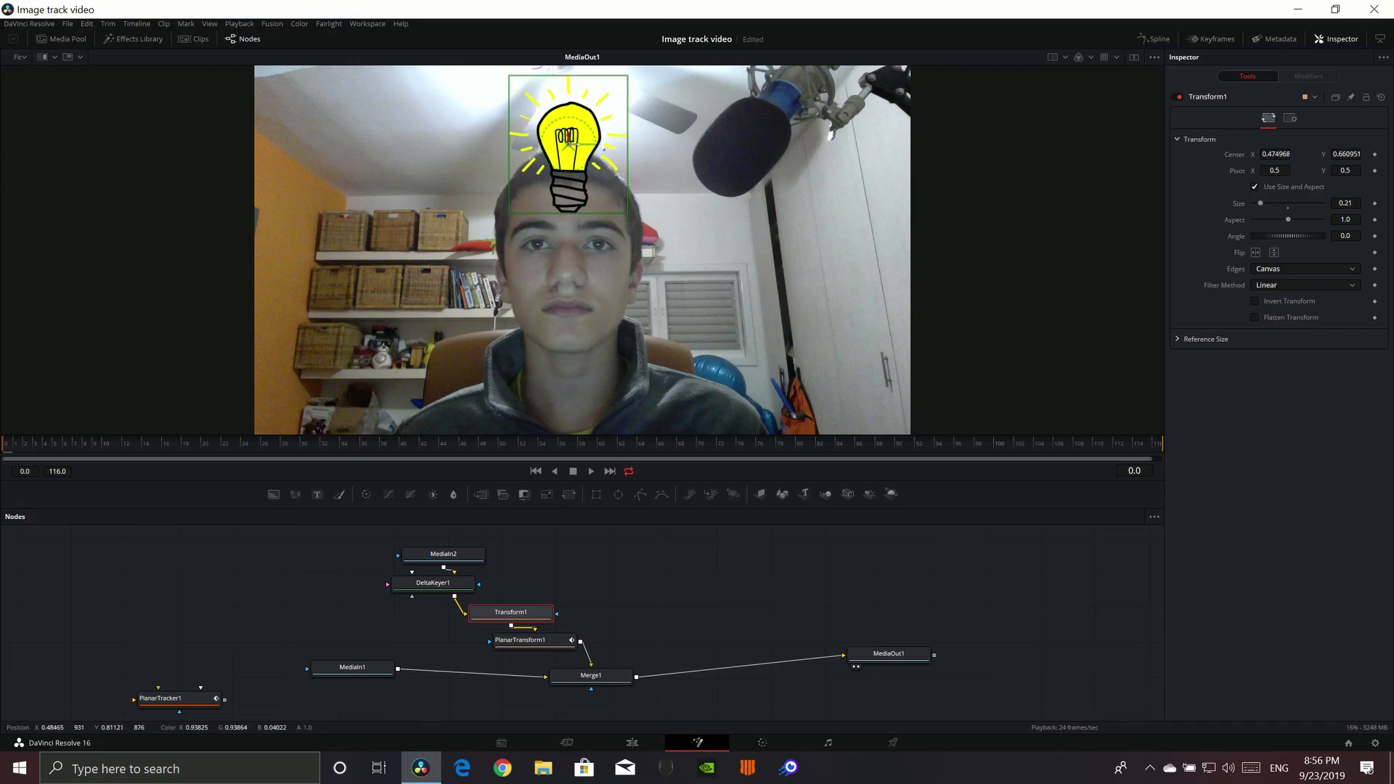
- Play the clip from the first frame to check the light bulb's tracking on the head, and stop playback
left_click_drag(473, 443, 4, 443)
key("space")
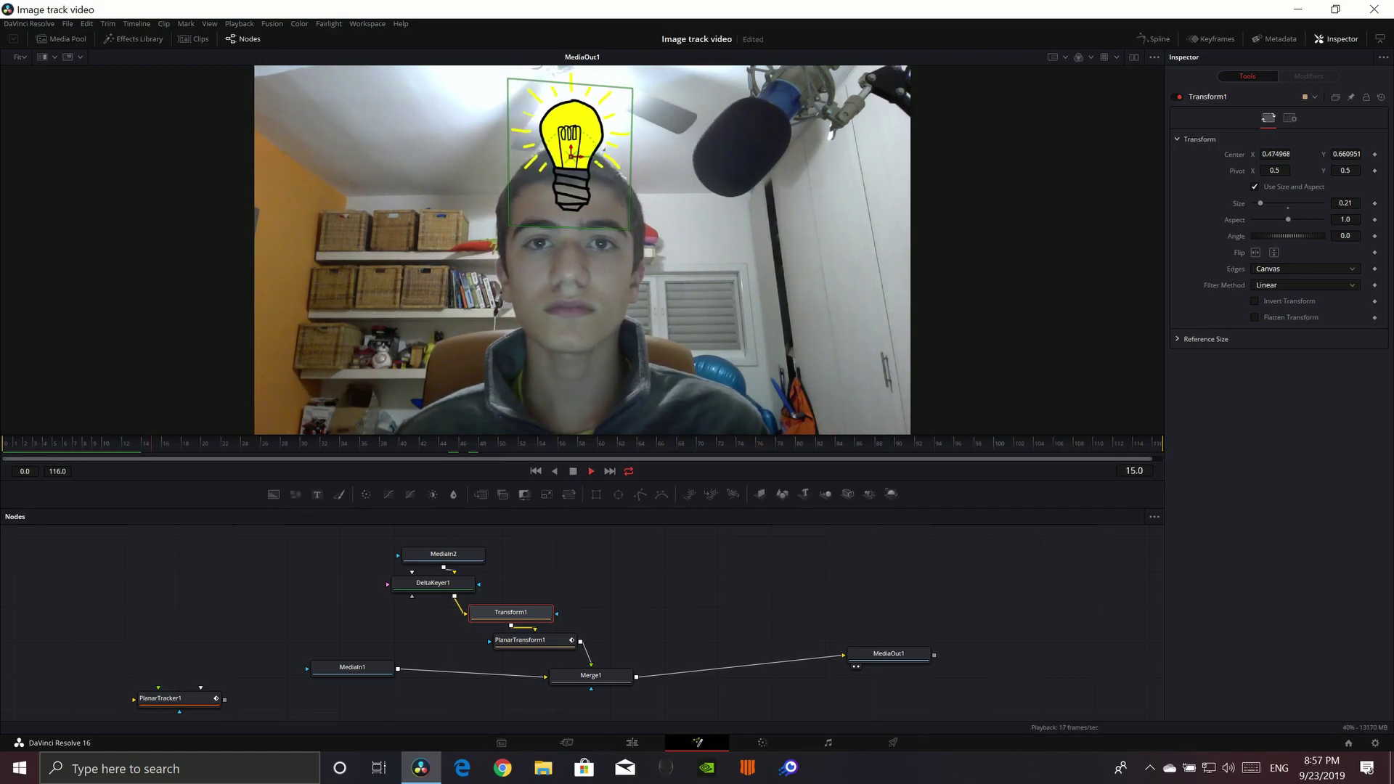
left_click(573, 471)
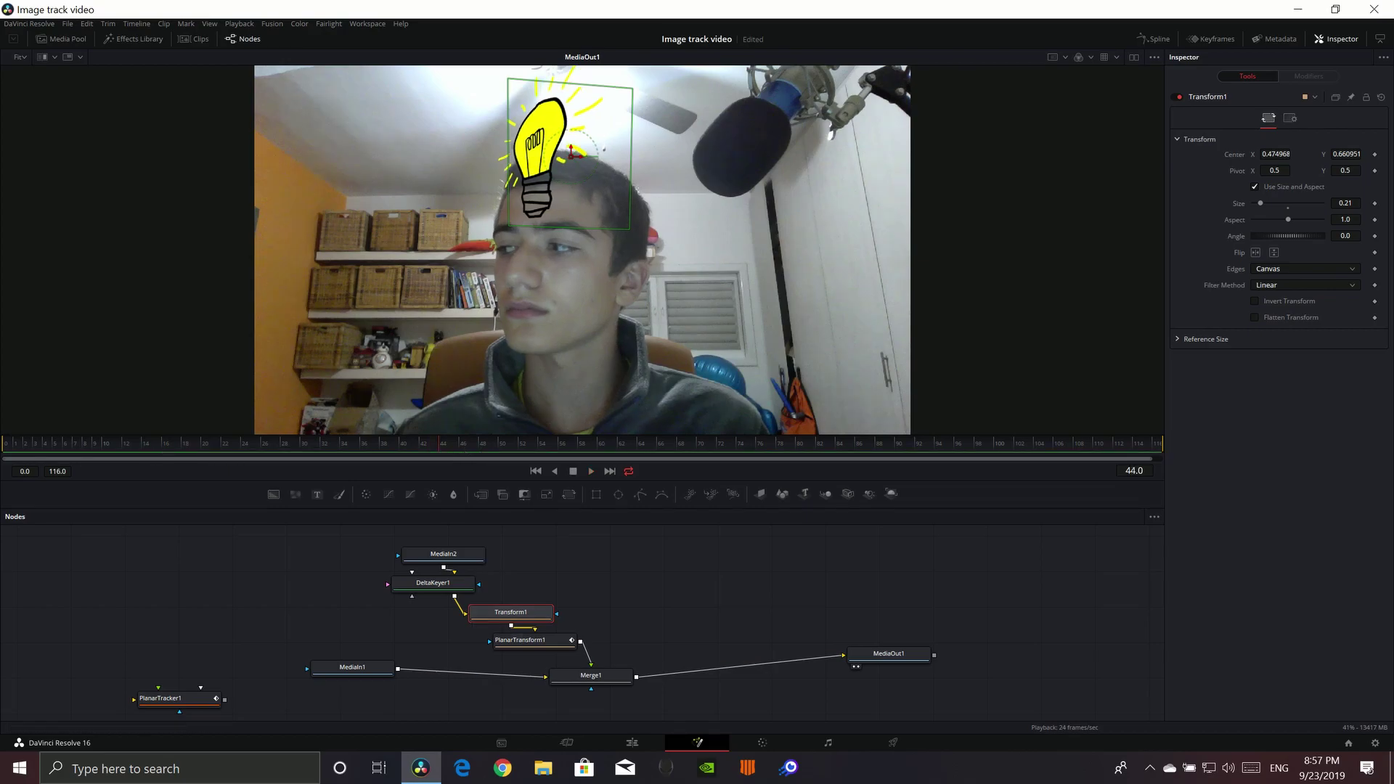